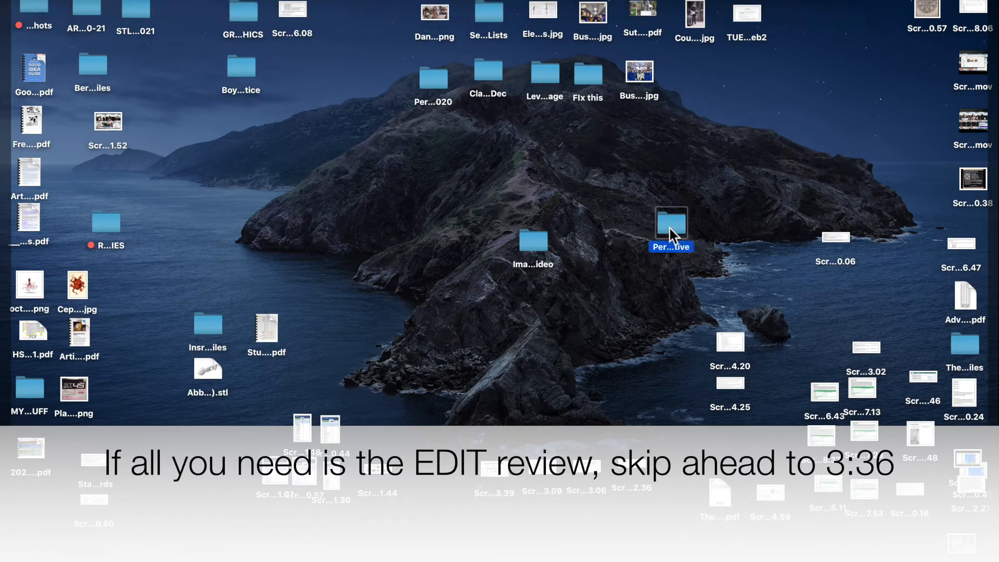
- Open the Perspective desktop folder, enlarge its window, and browse through its photos before closing it
double_click(670, 229)
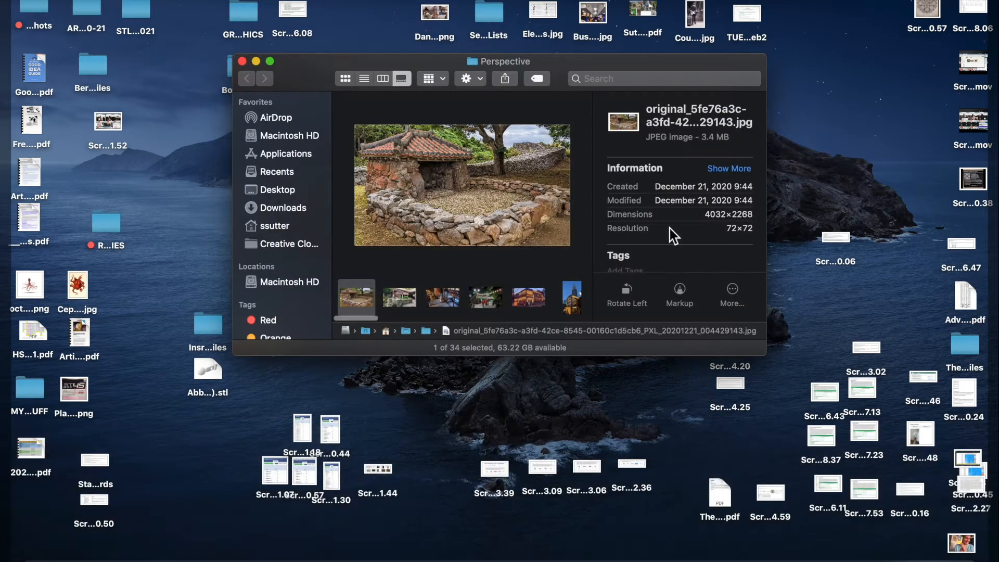
drag(765, 351, 932, 547)
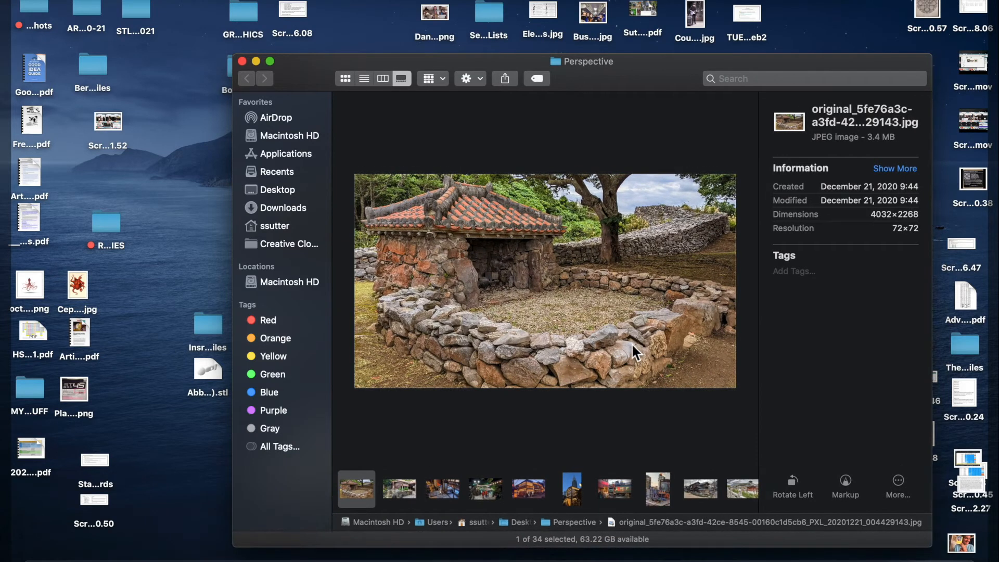
key(Right)
key(Right)
key(Right)
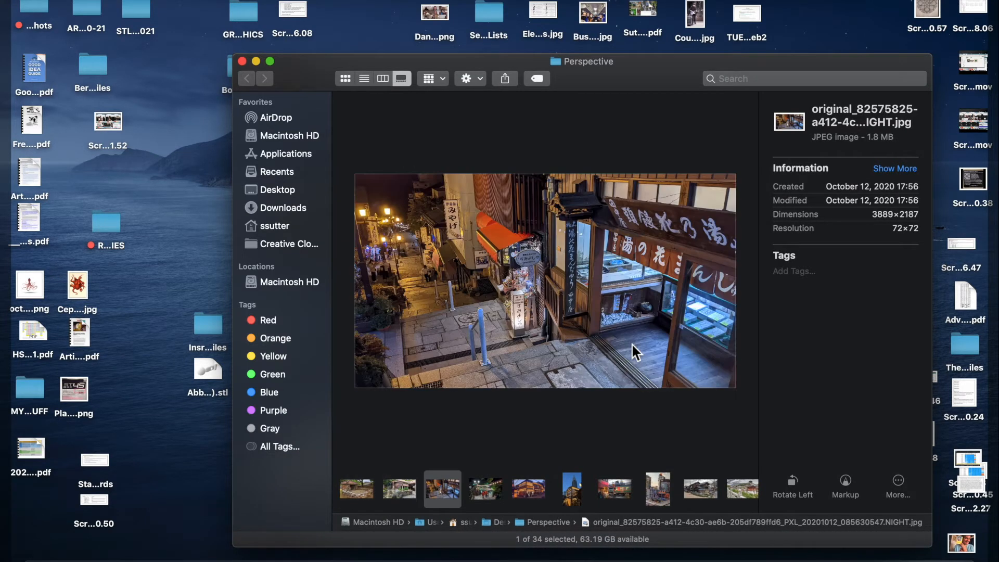
key(Right)
key(Right)
key(Right)
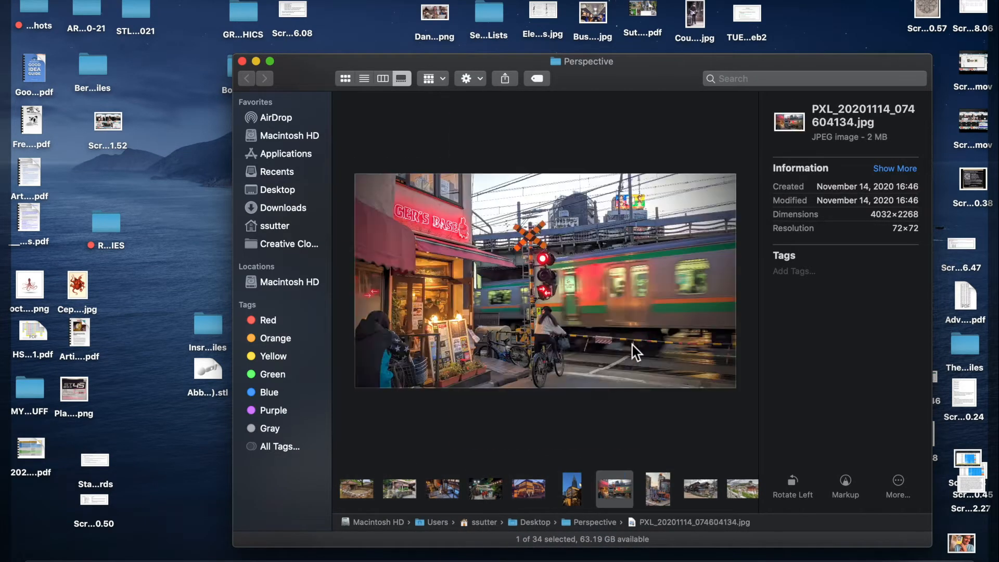
key(Right)
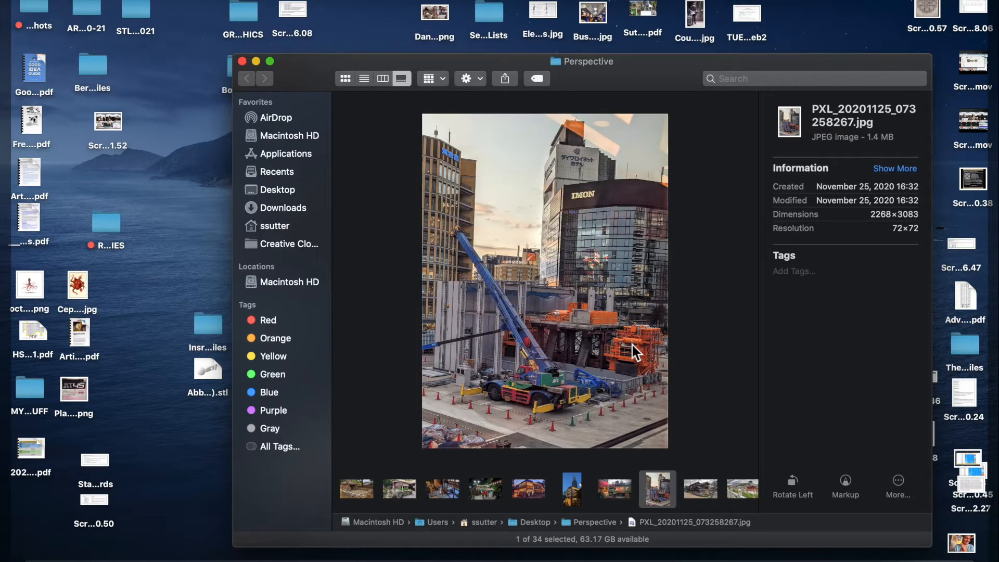
key(Right)
key(Right)
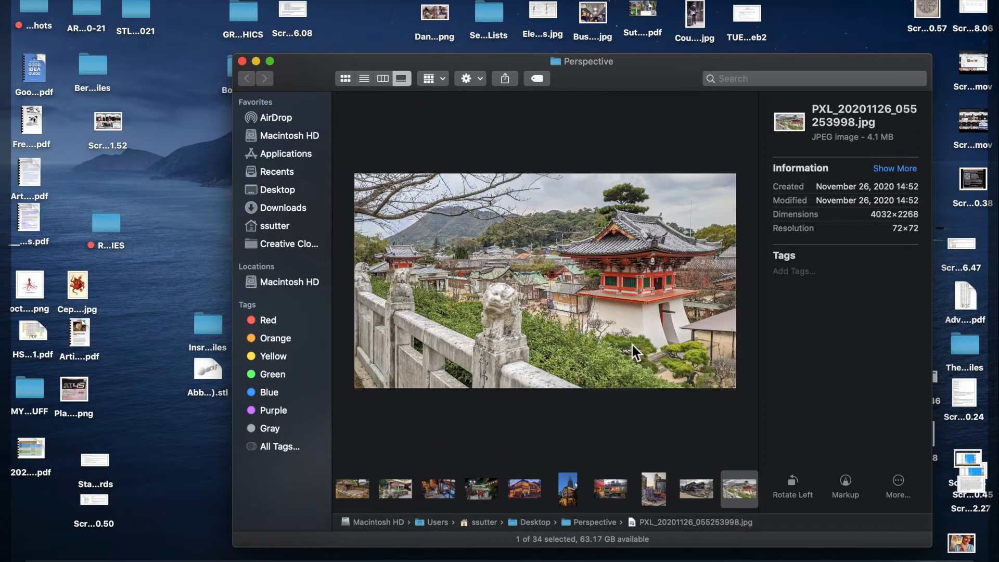
key(Right)
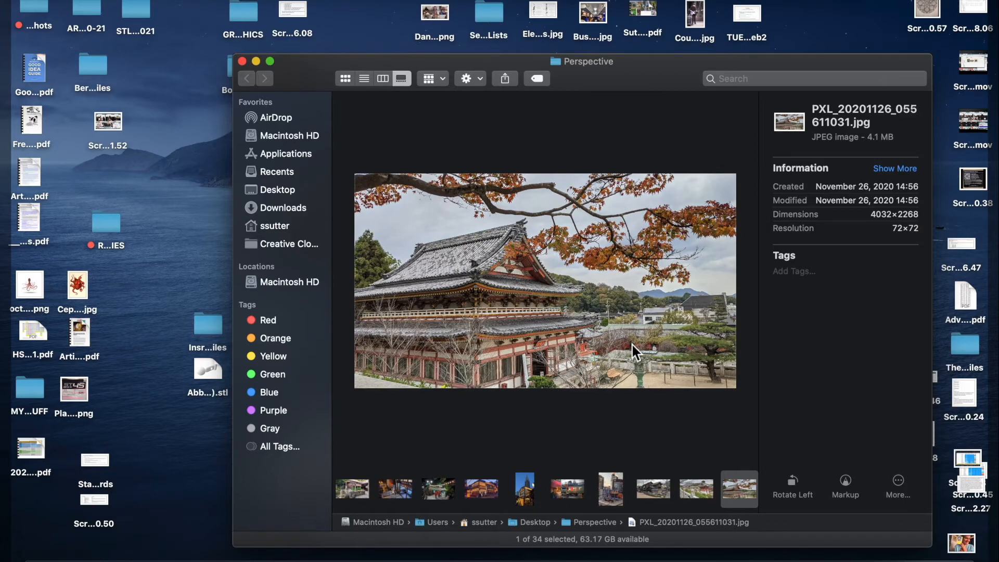
key(space)
key(space)
key(super+w)
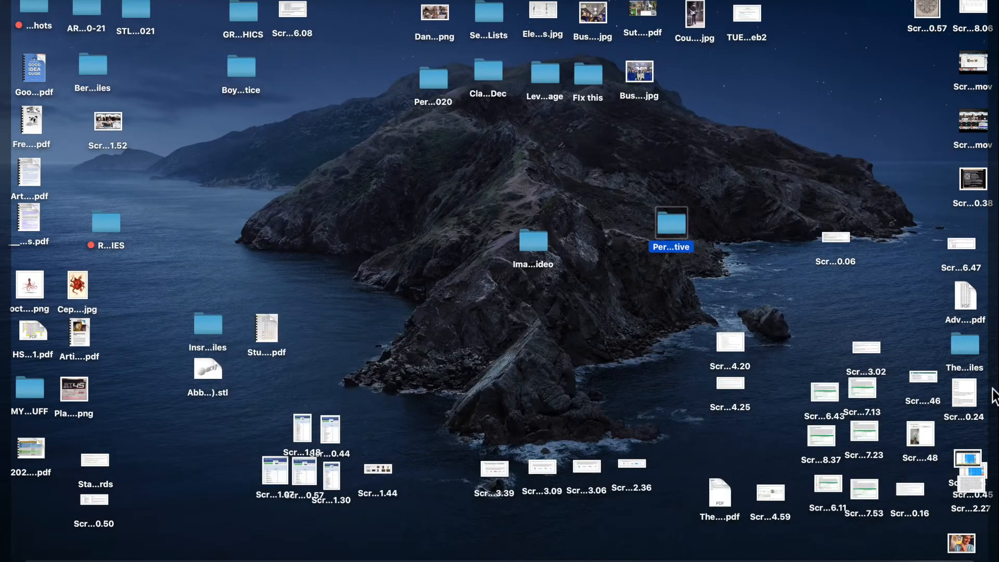
mouse_move(998, 561)
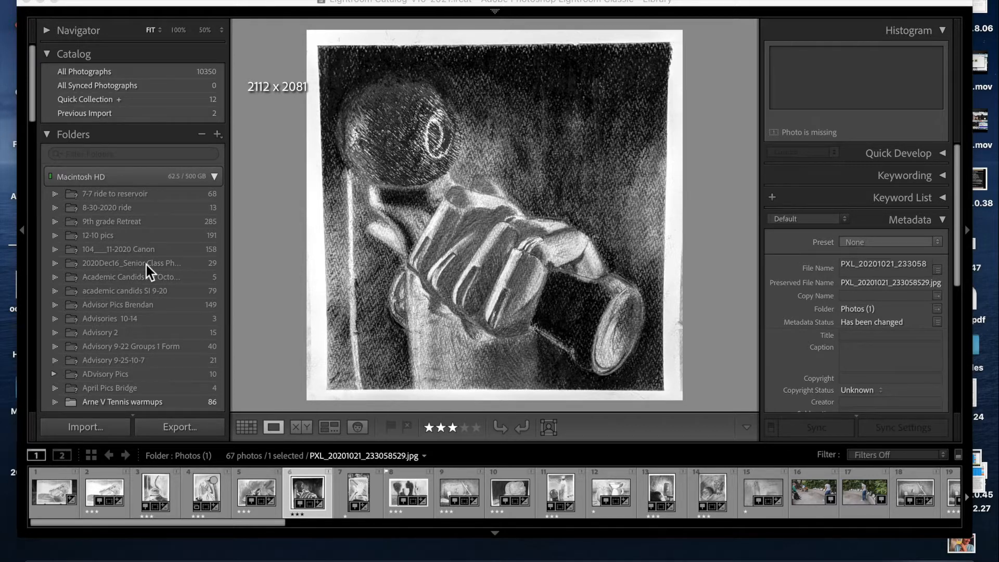
click(88, 1)
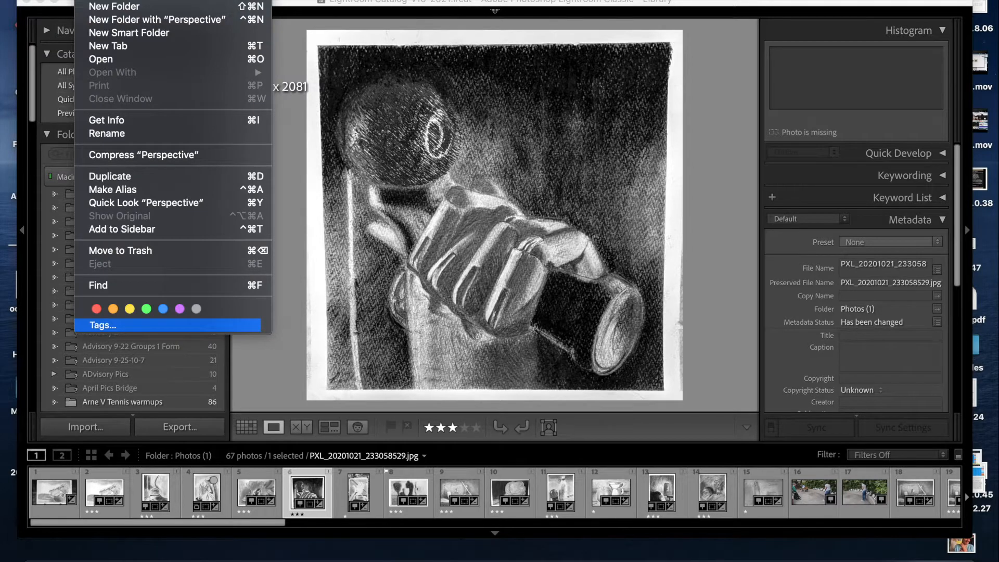
click(438, 21)
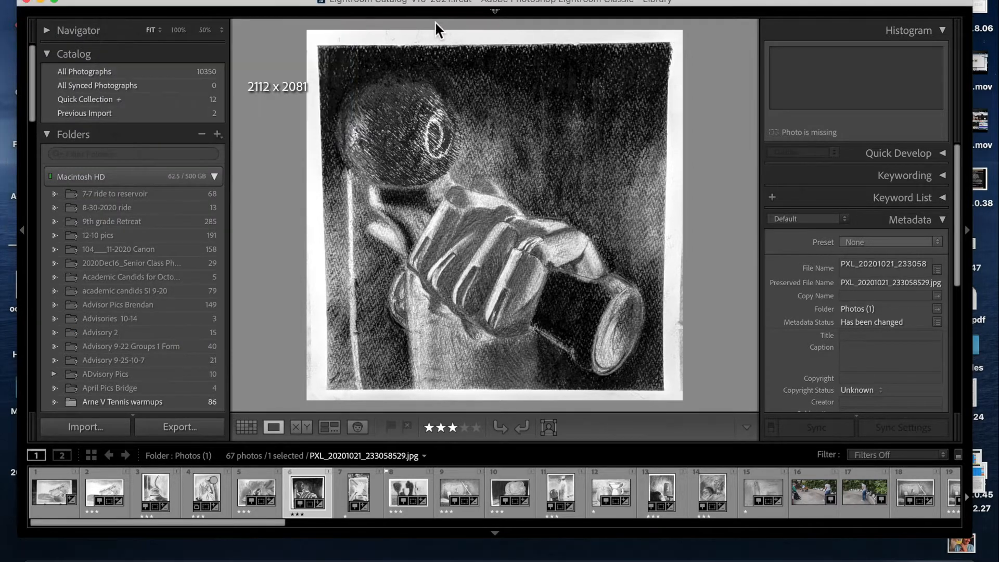
- Import all photos from the Desktop Perspective folder into the catalog, adding them without moving
click(143, 0)
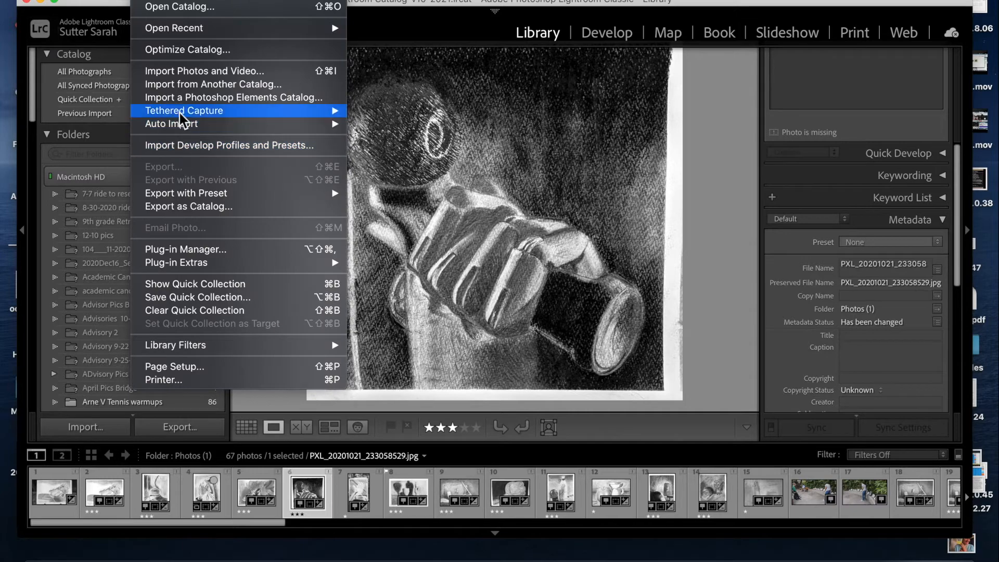
click(180, 68)
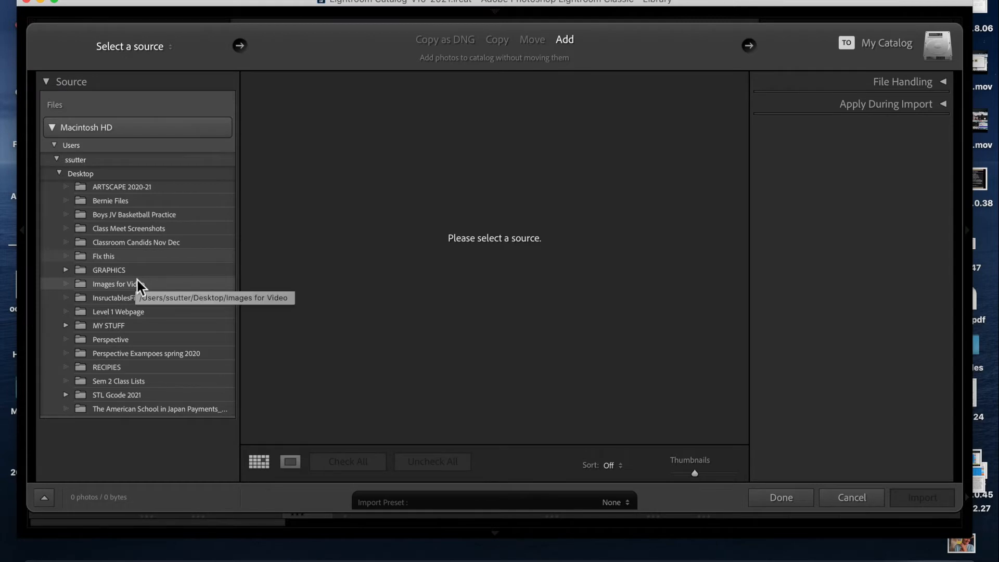
click(120, 341)
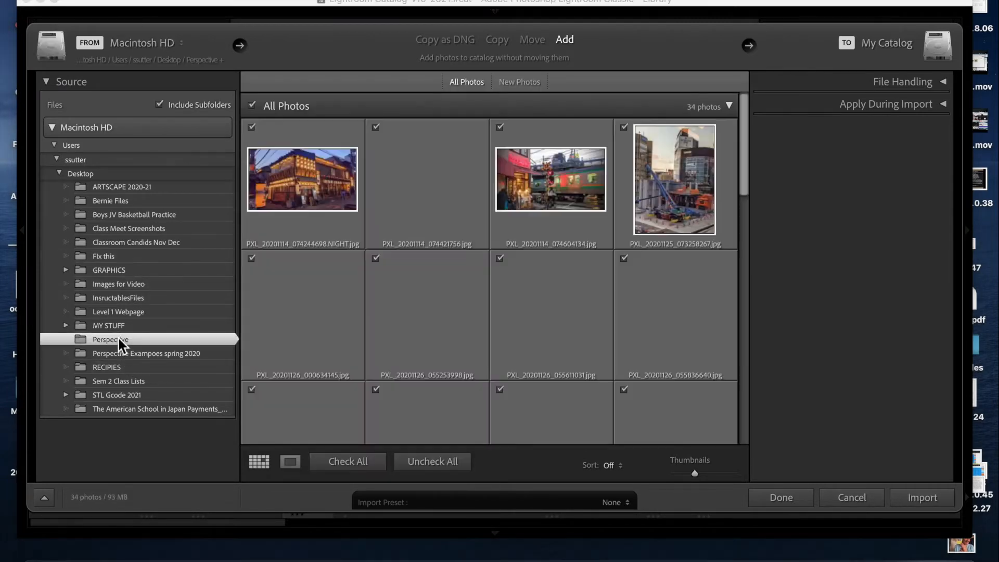
click(916, 495)
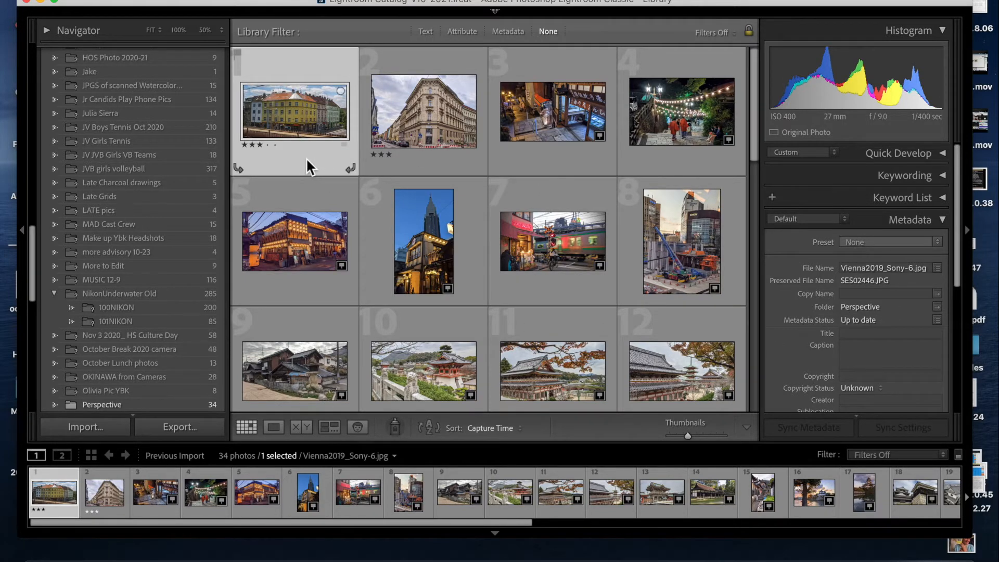
- Open the imported photos one at a time and give the third photo, the night street scene, 3 stars
double_click(304, 121)
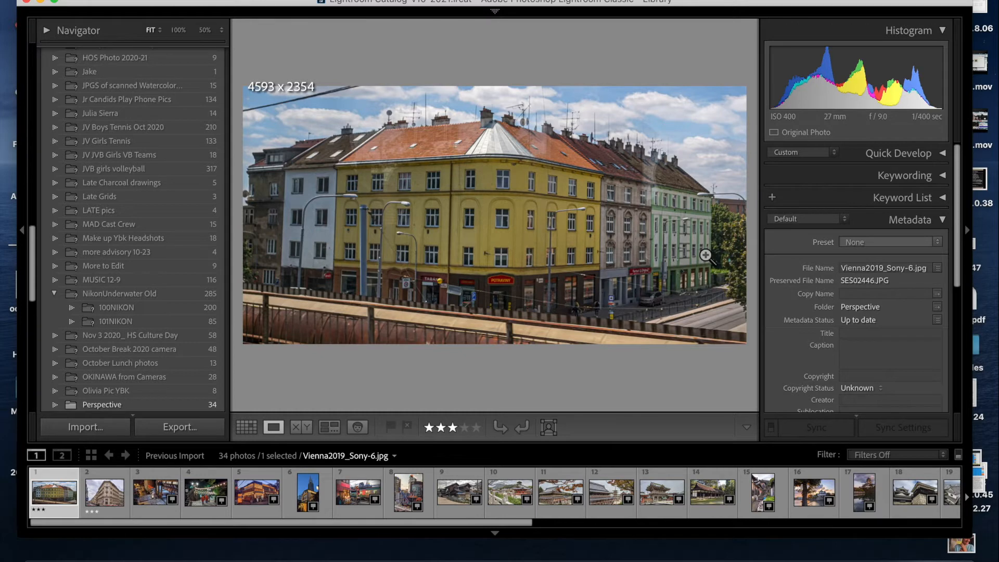
key(Right)
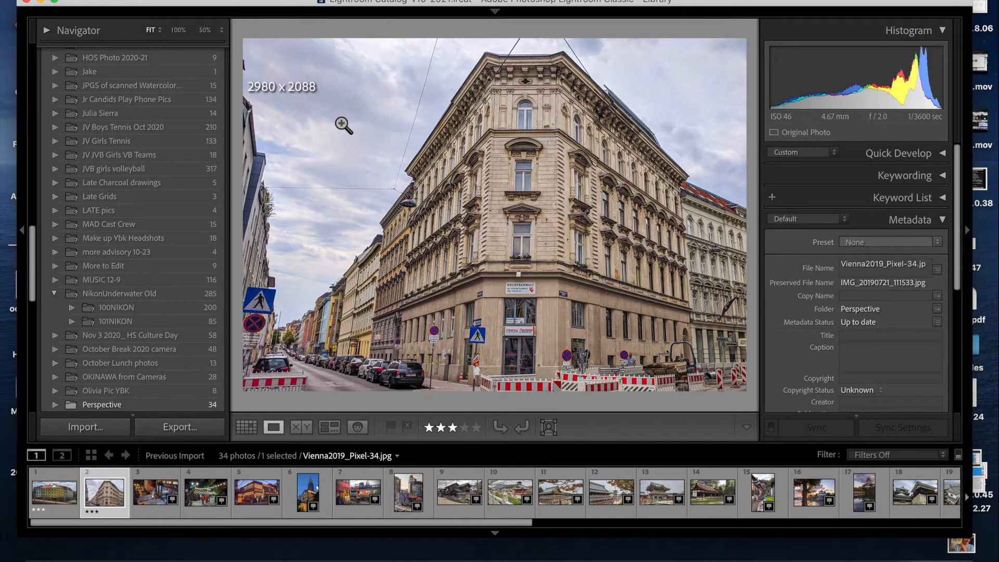
key(Right)
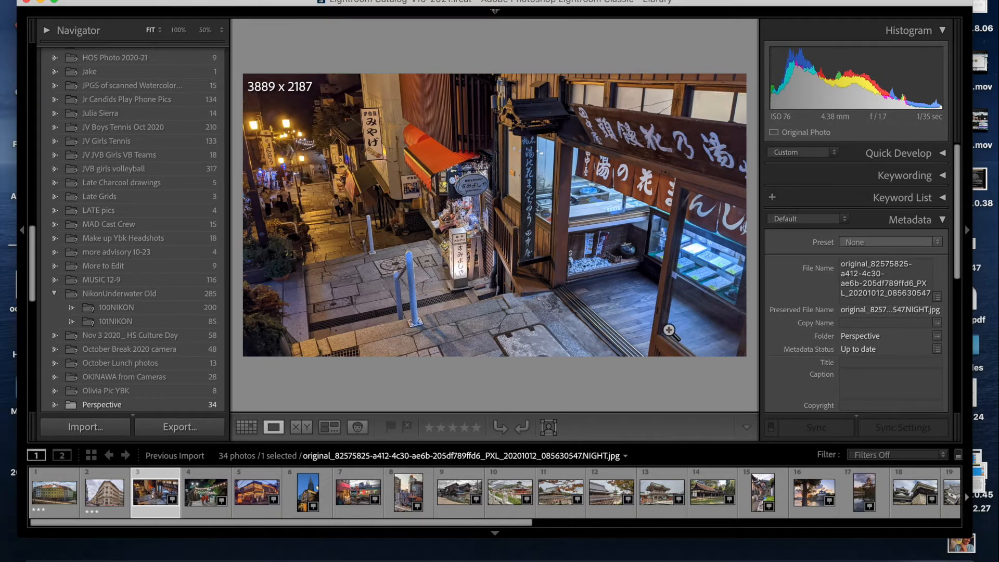
key(3)
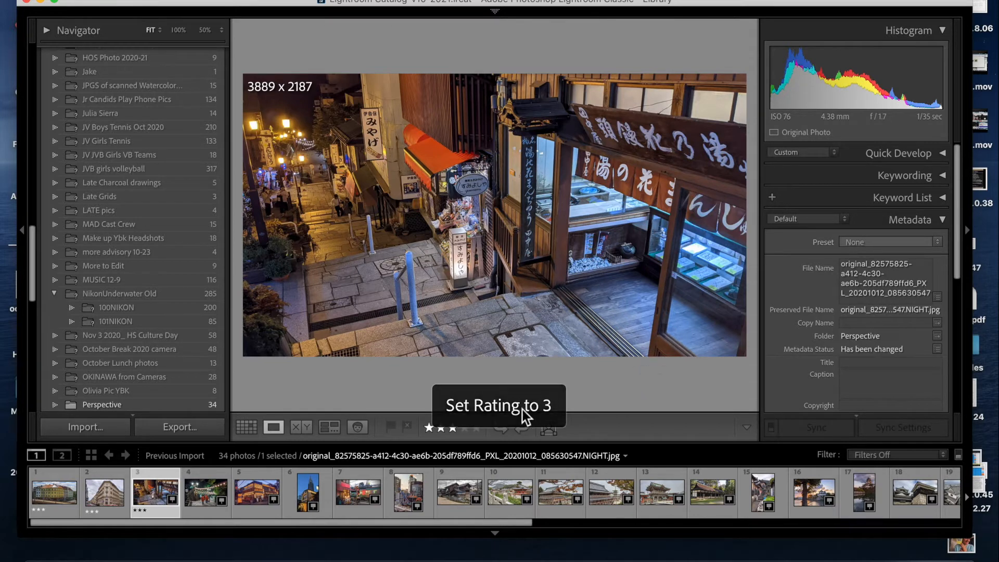
- Rate the fifth photo, the lantern-covered restaurant building, 3 stars
click(214, 513)
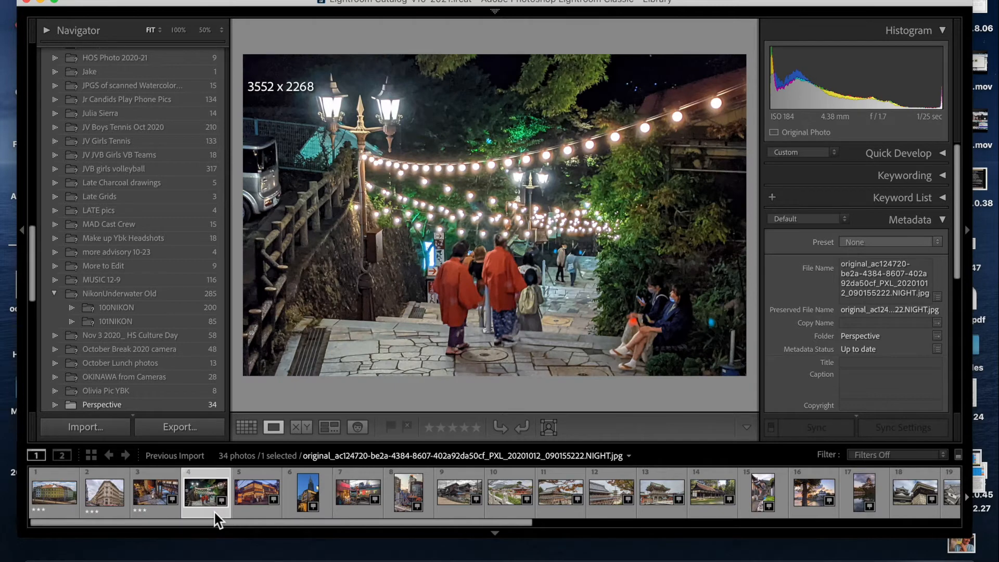
key(Right)
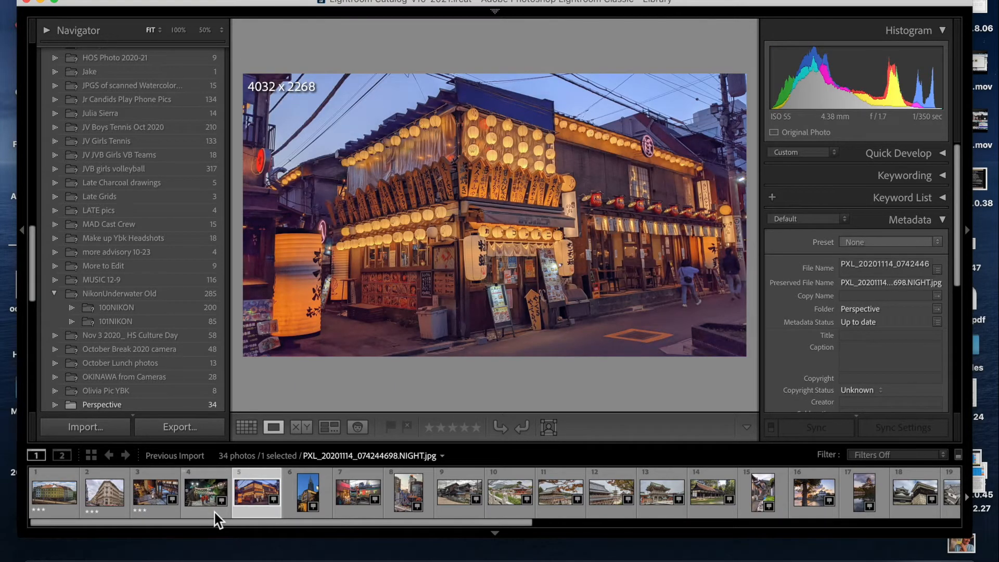
key(3)
- Step ahead through the photos and rate the ninth one, the old wooden houses with a stone lantern, 3 stars
key(Right)
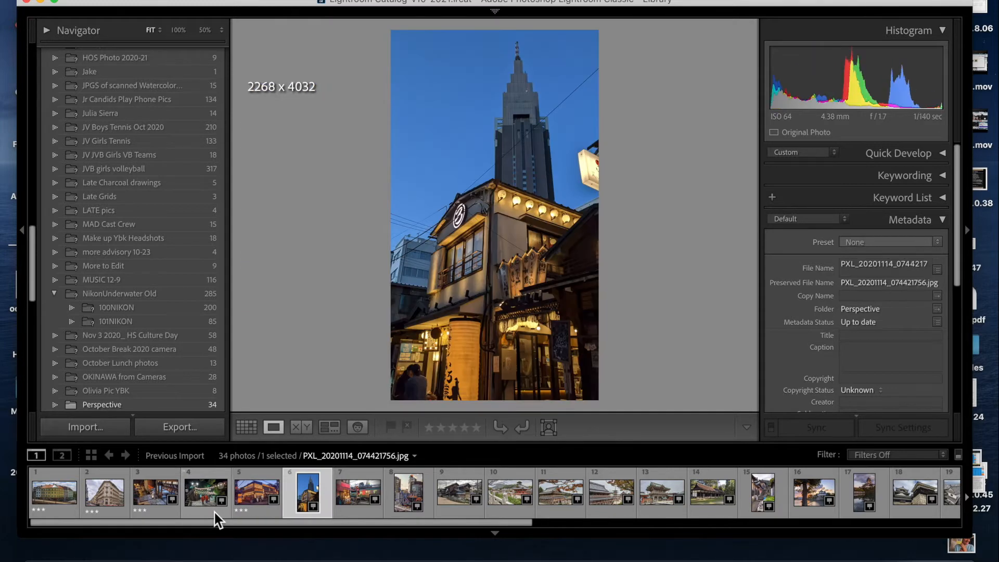
key(Right)
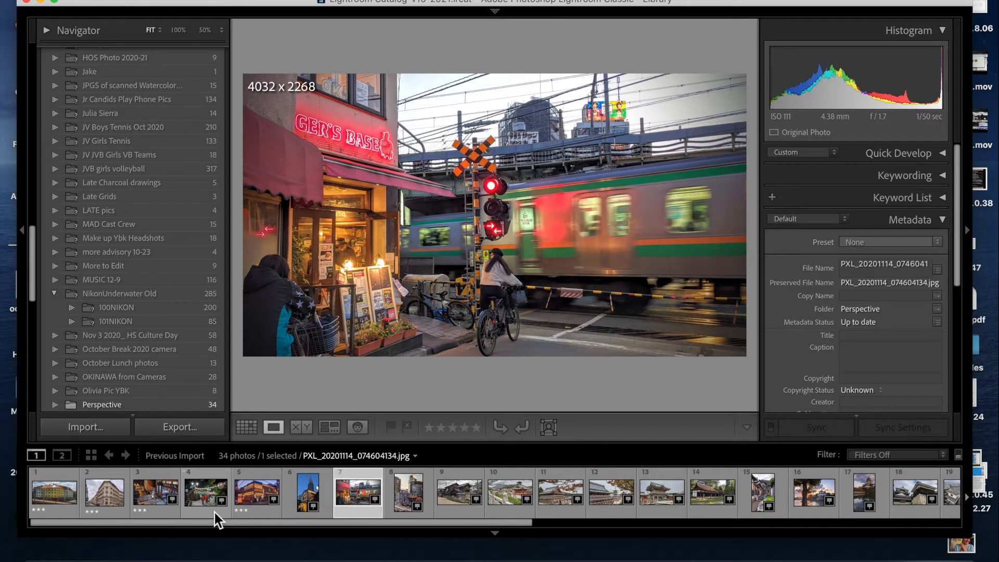
key(Right)
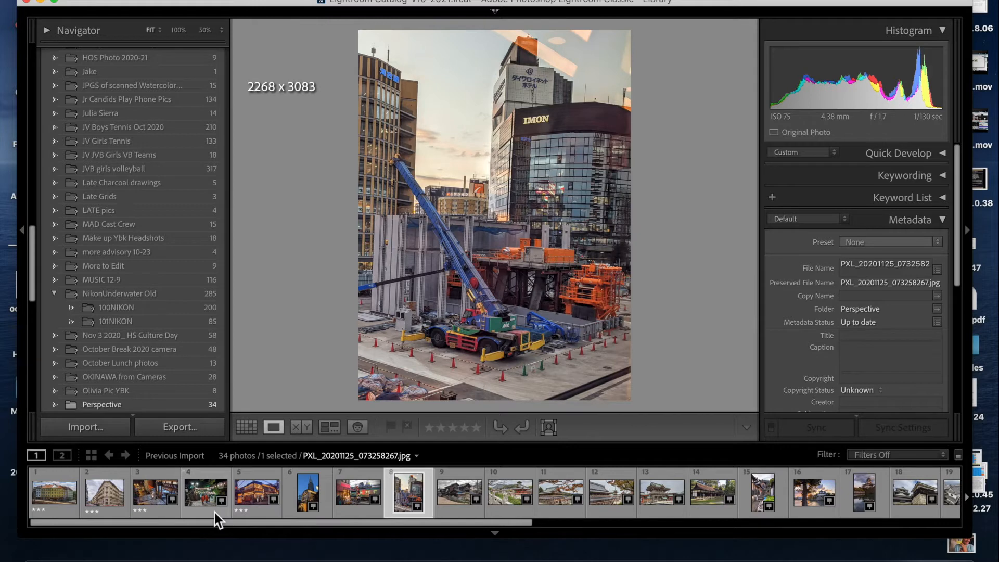
key(Right)
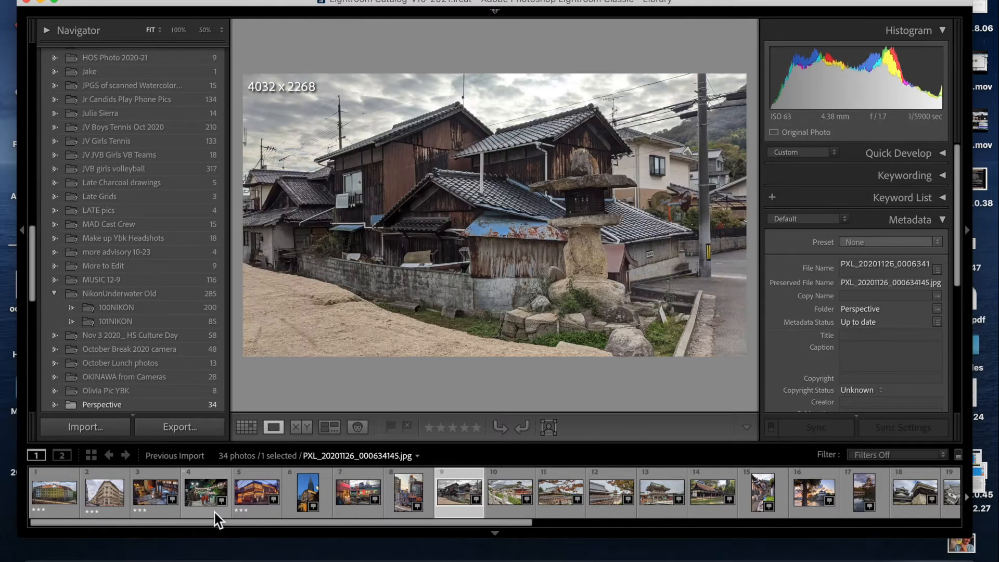
key(3)
- Step ahead through the temple and castle photos and rate the twentieth one, the castle building on a stone wall, 3 stars
key(Right)
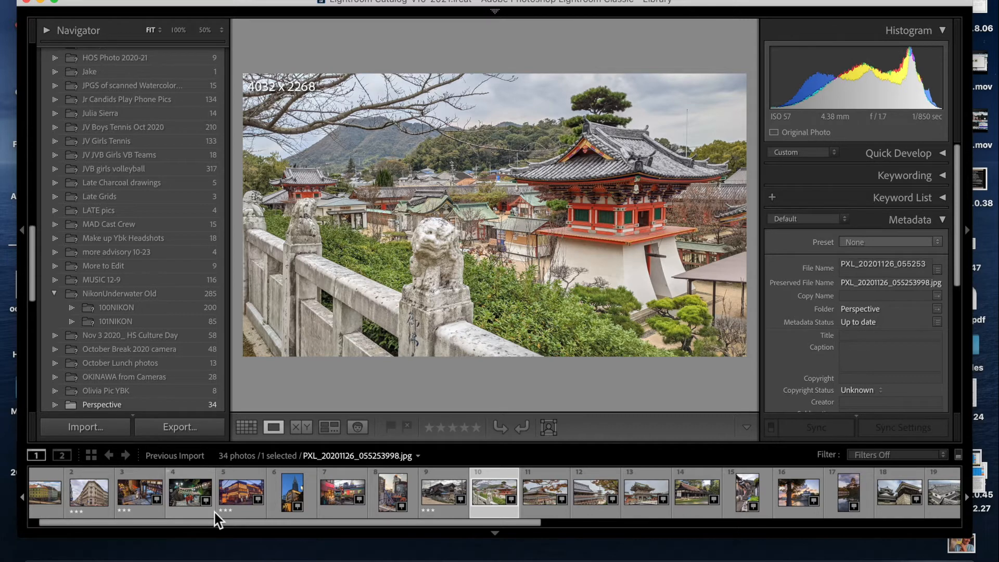
key(Right)
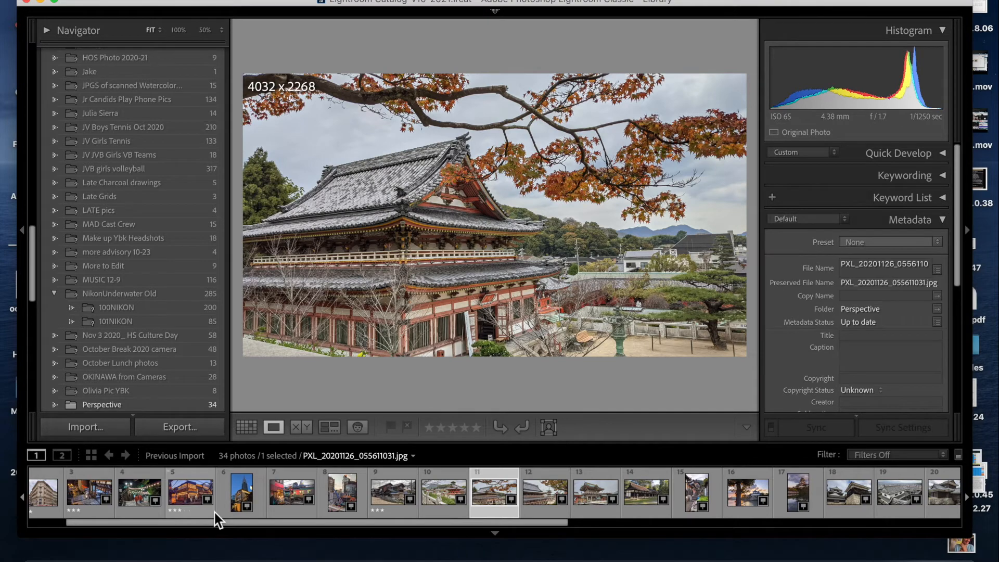
key(Right)
key(Right)
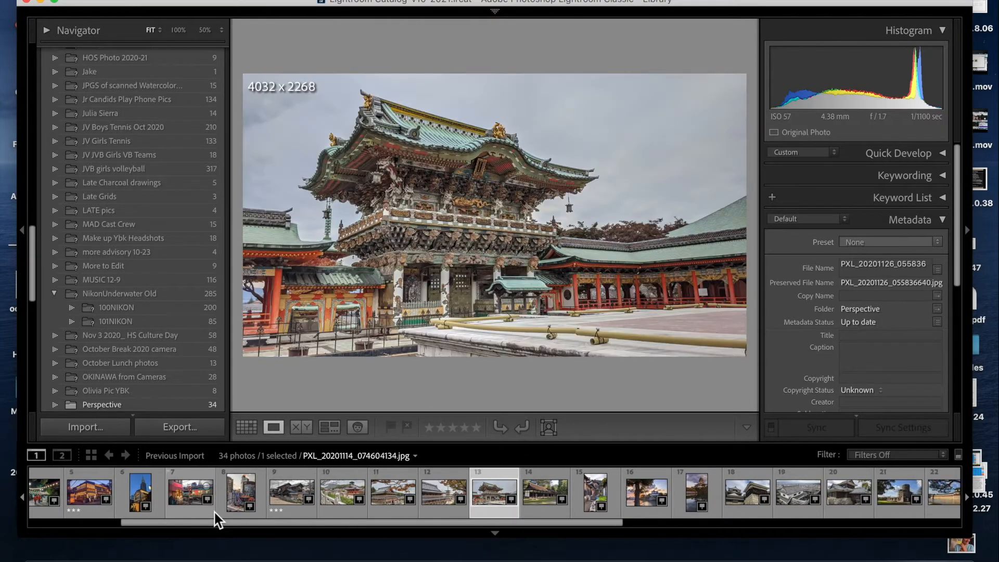
key(Right)
key(Right)
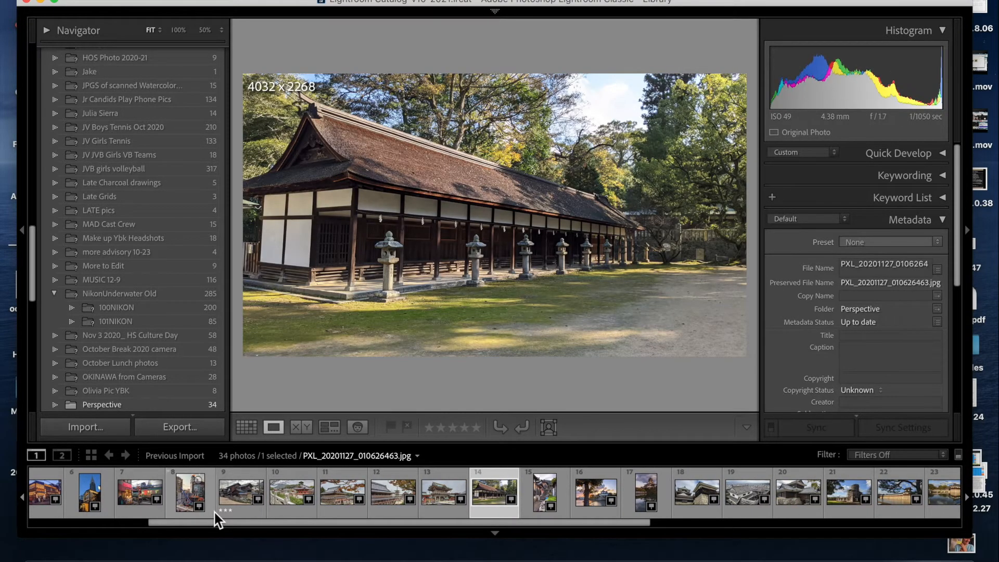
key(Right)
key(Right)
key(Right)
key(Right)
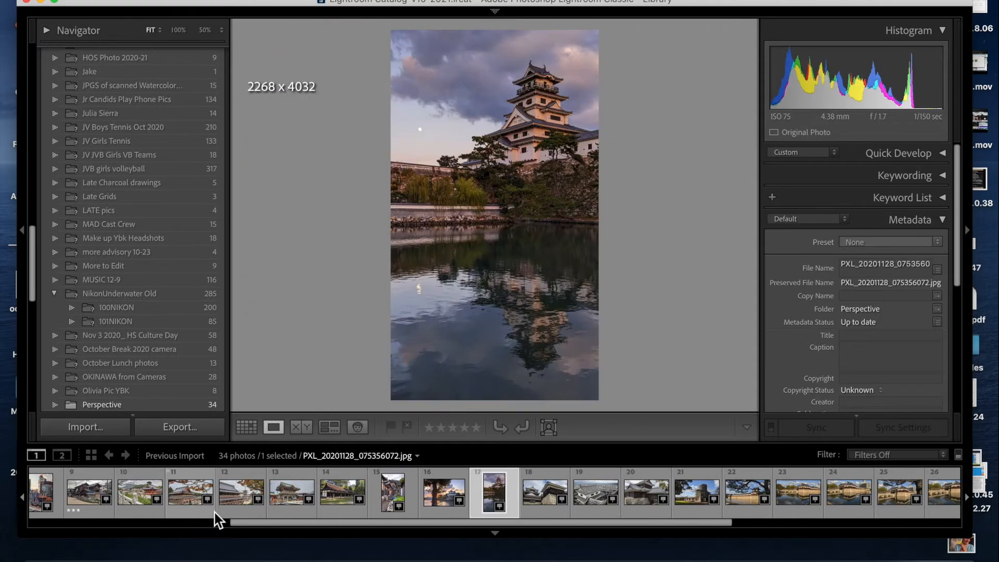
key(Right)
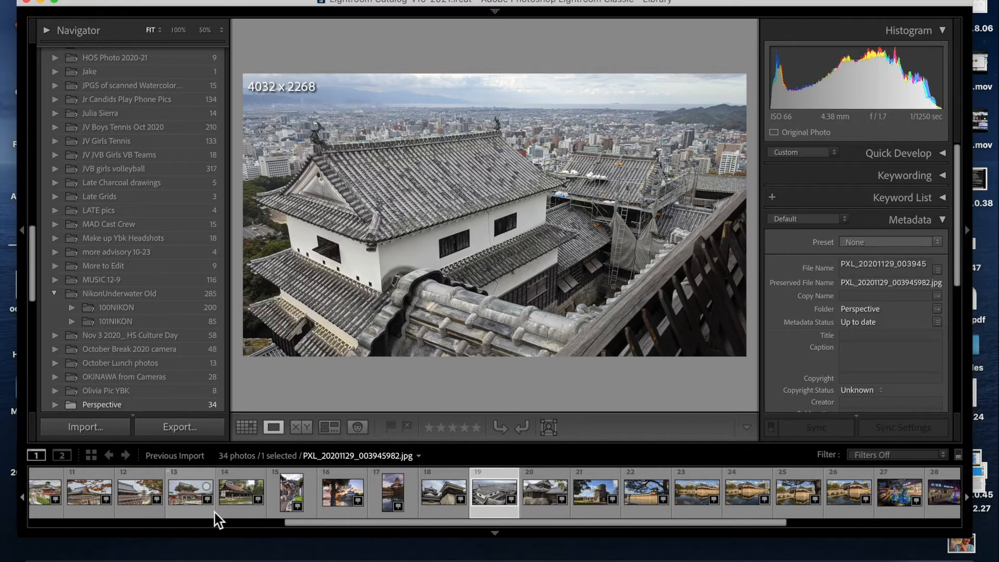
key(Right)
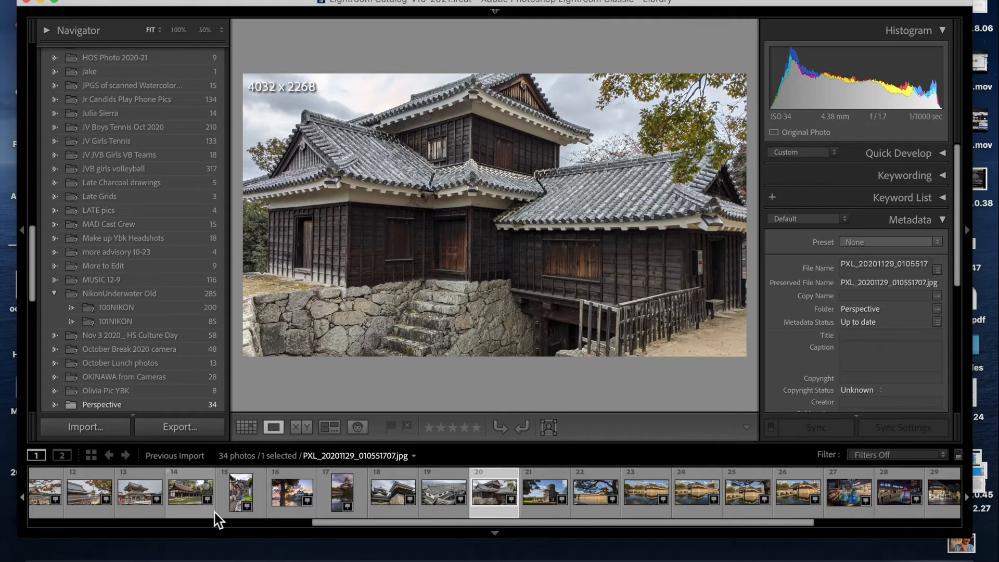
key(3)
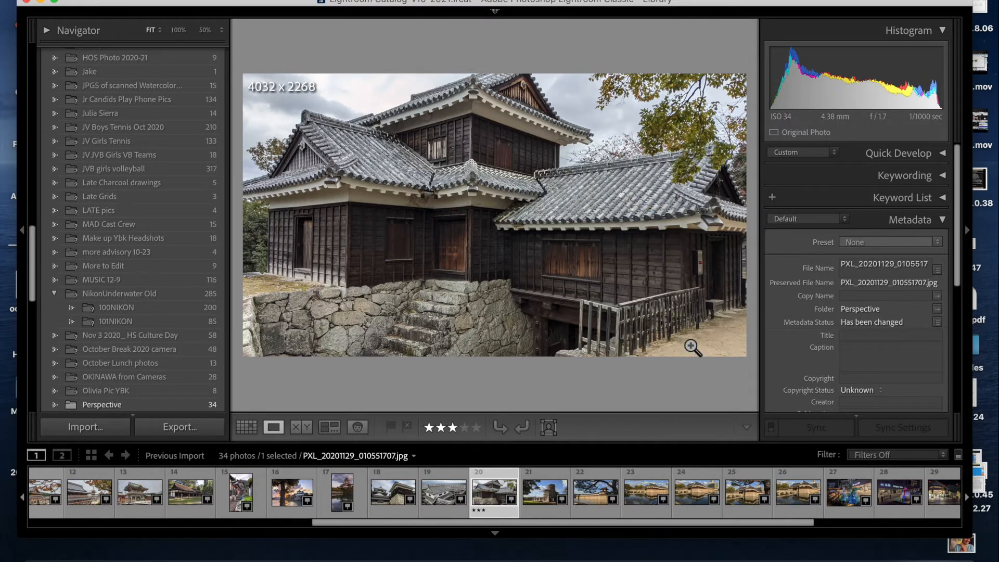
- Step ahead through the photos and rate the illuminated Shinjuku Station garden photo 3 stars
key(Right)
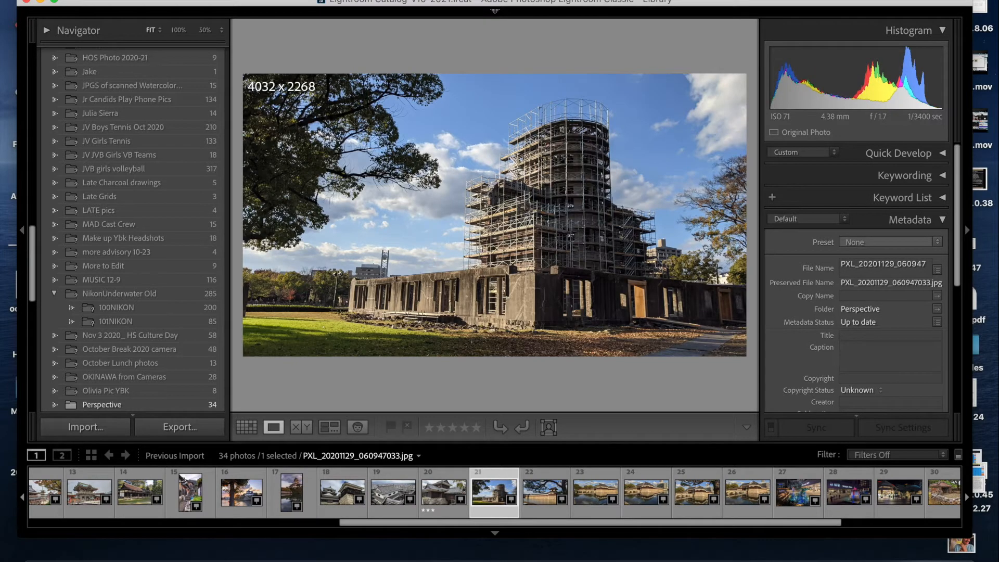
key(Right)
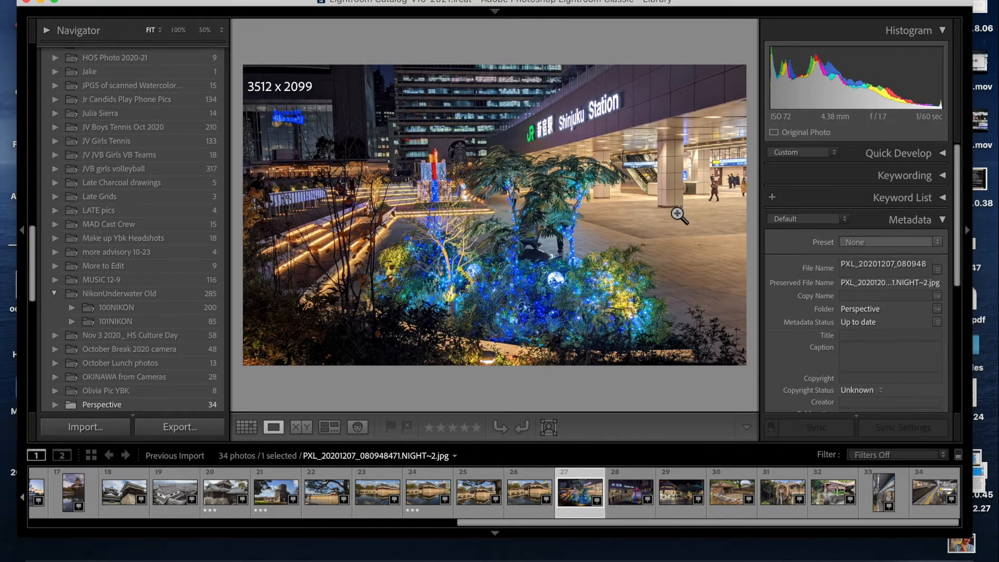
key(3)
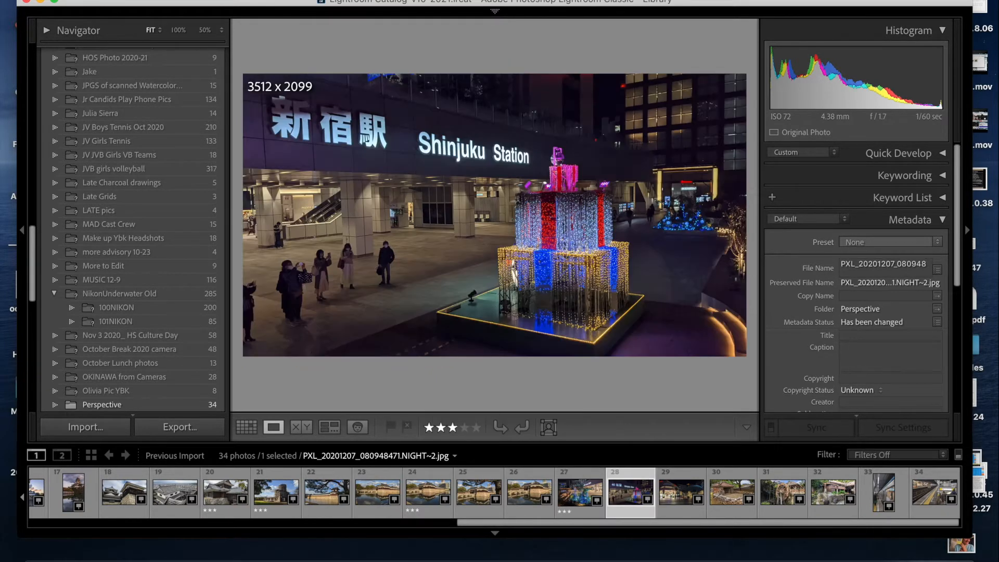
- Step ahead to the last photo, the train platform with people descending stairs, and rate it 3 stars
key(Right)
key(Right)
key(Right)
key(Right)
key(Right)
key(Right)
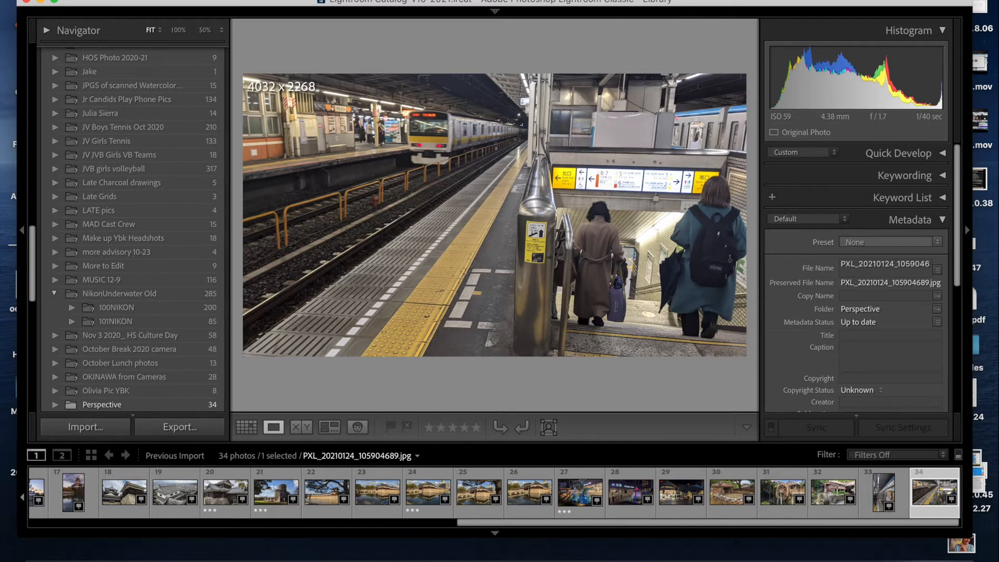
key(3)
- Filter the filmstrip to show only Rated photos
click(890, 455)
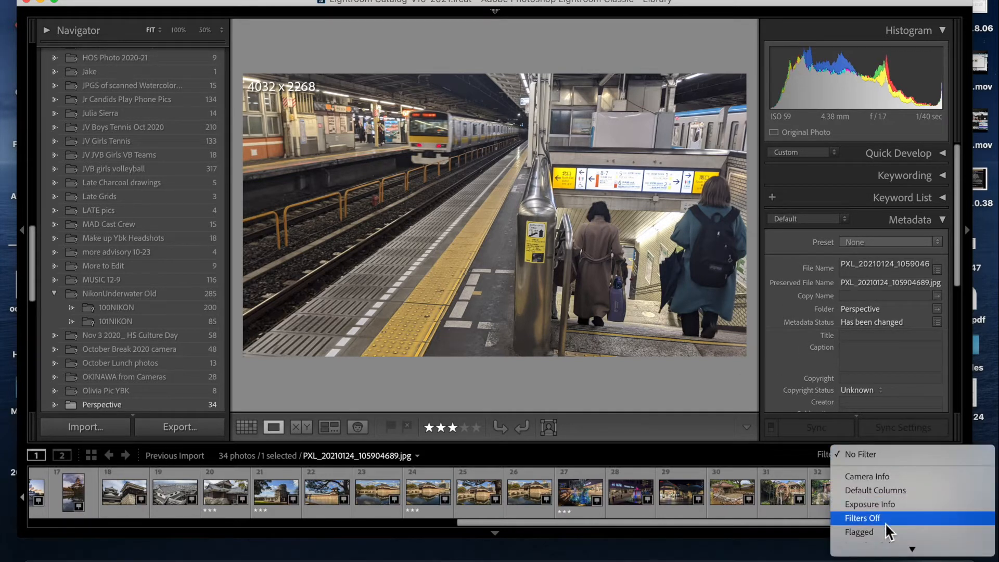
scroll(882, 509, down, 3)
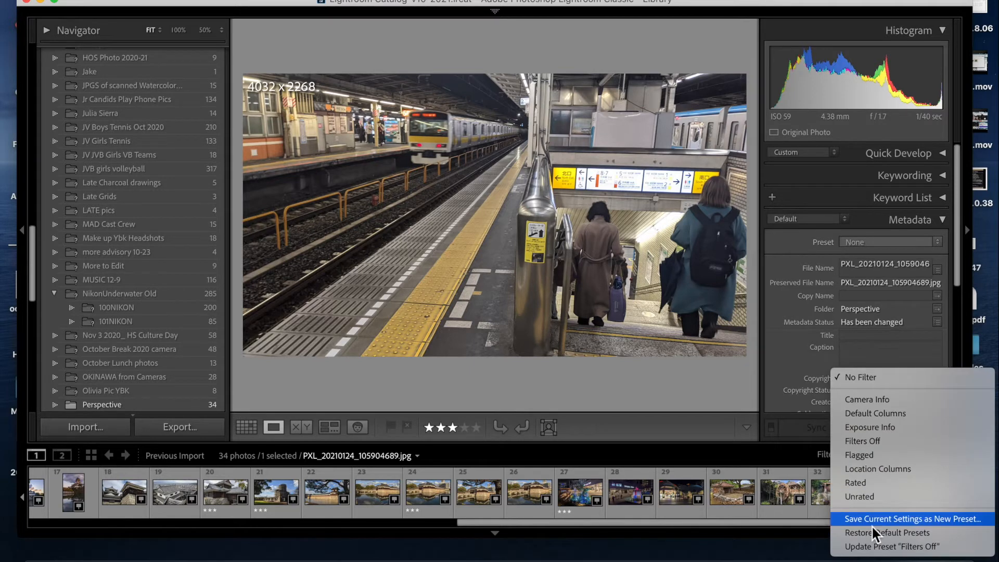
click(871, 483)
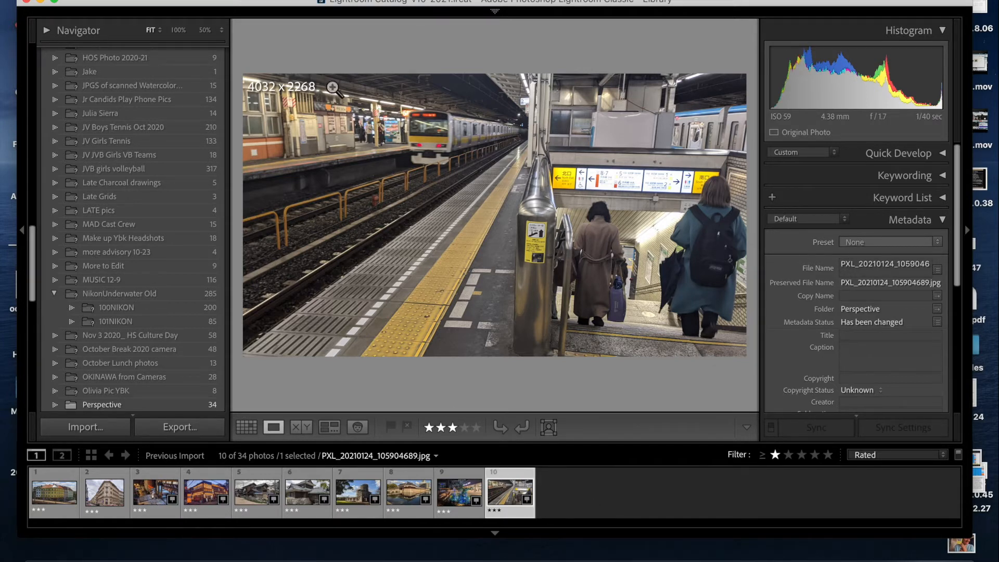
- Create a virtual copy of the train platform photo and reselect the original in the filmstrip
right_click(234, 156)
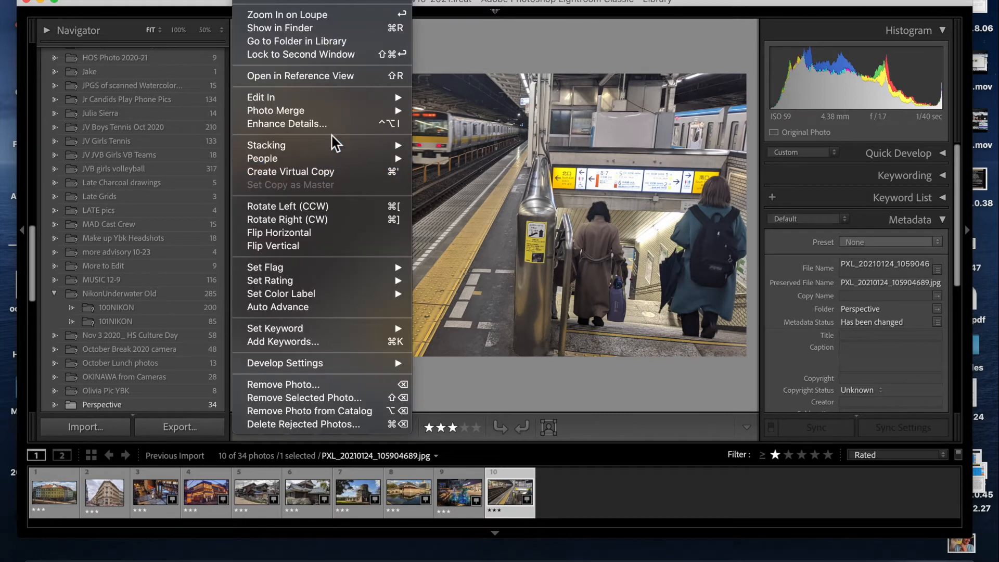
click(332, 173)
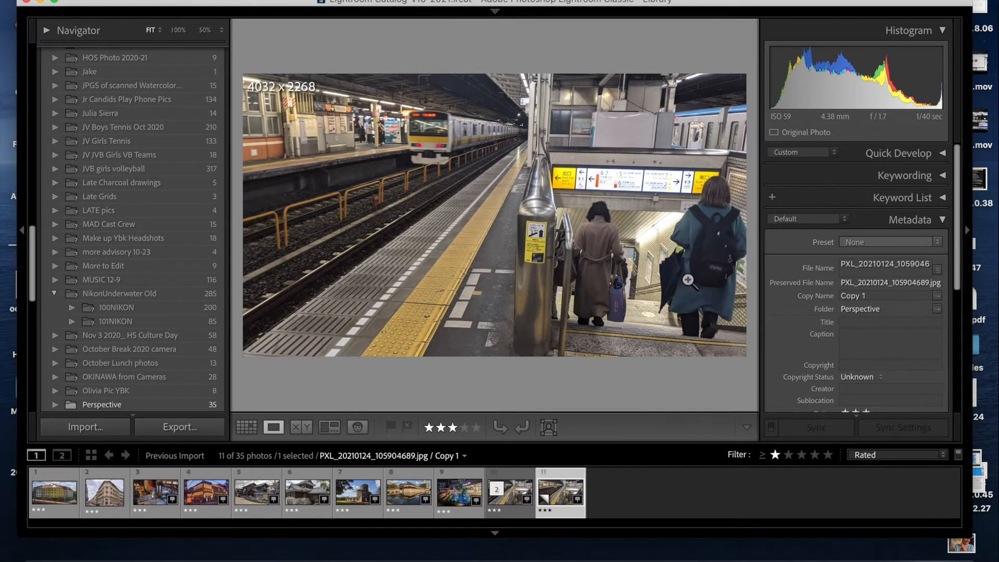
click(637, 499)
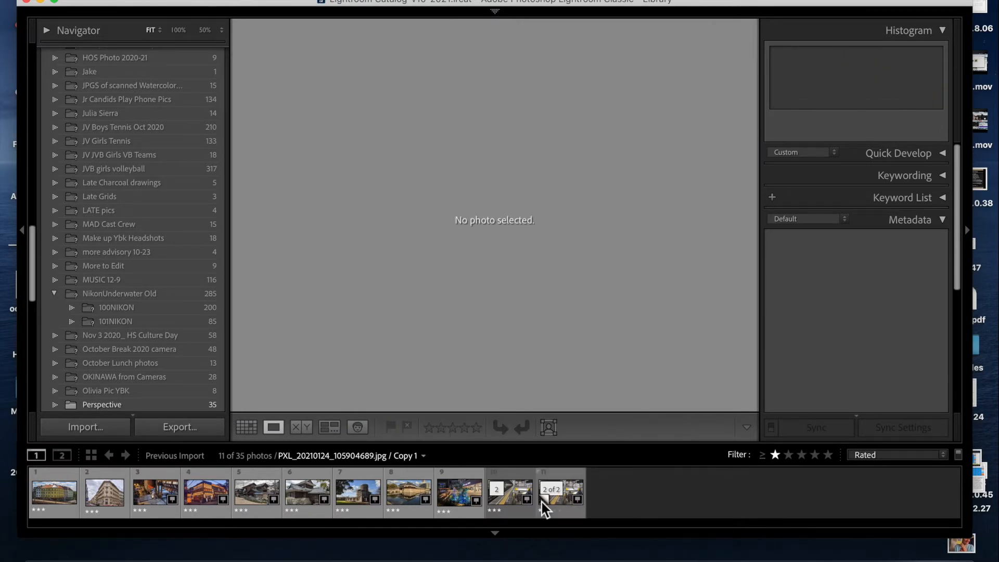
click(509, 507)
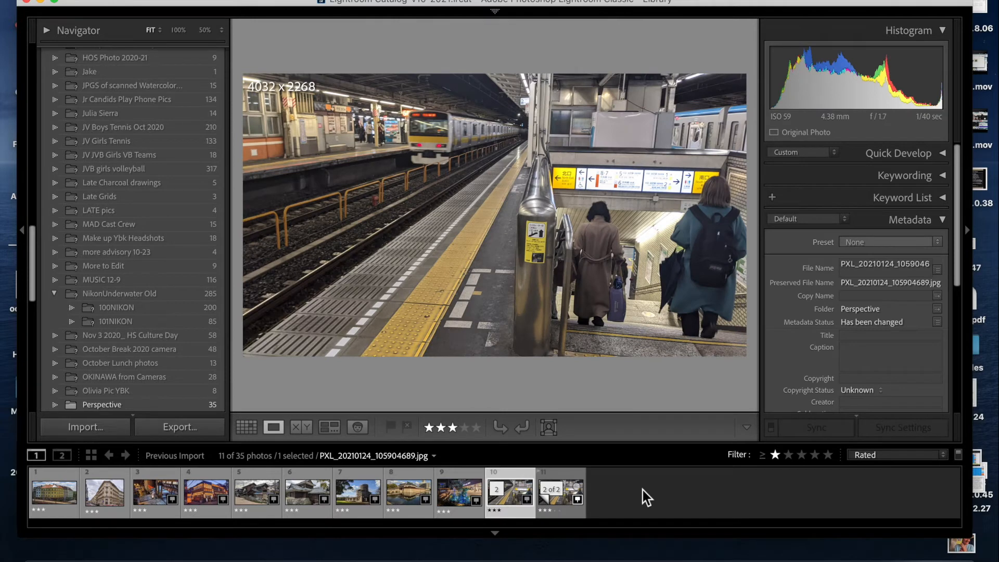
- Switch to the Develop module and apply the B&W High Contrast preset to the train platform photo
mouse_move(622, 8)
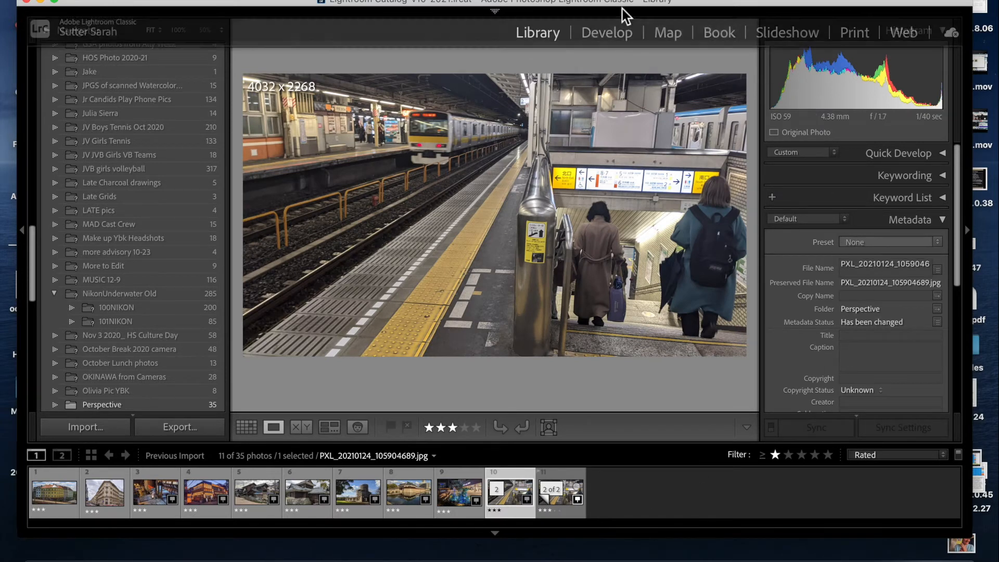
click(613, 34)
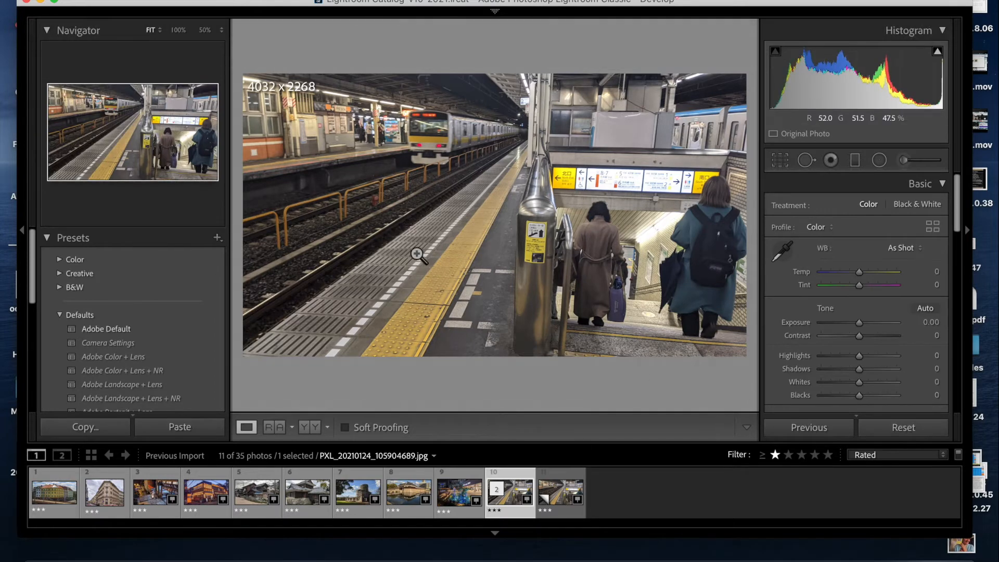
click(62, 316)
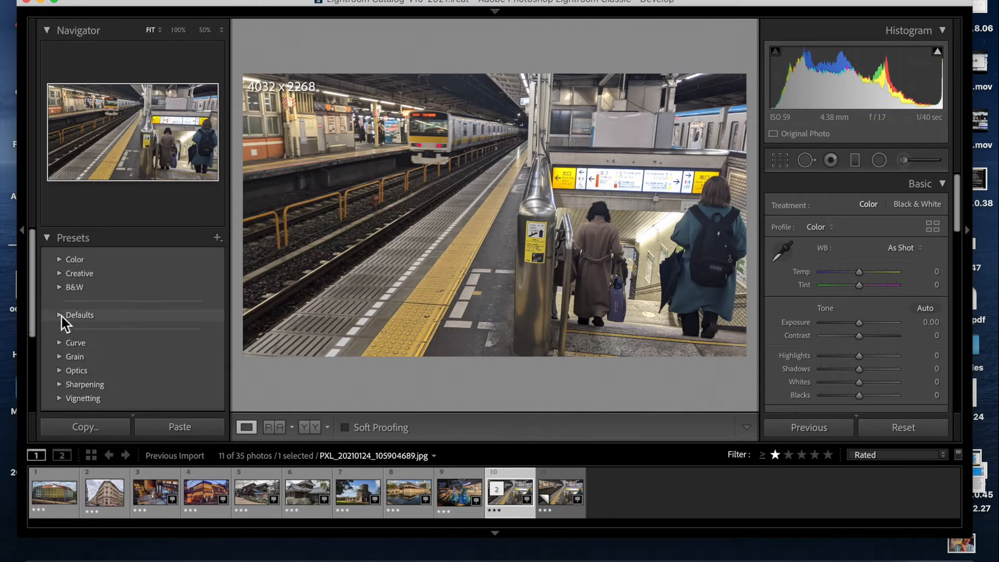
click(60, 289)
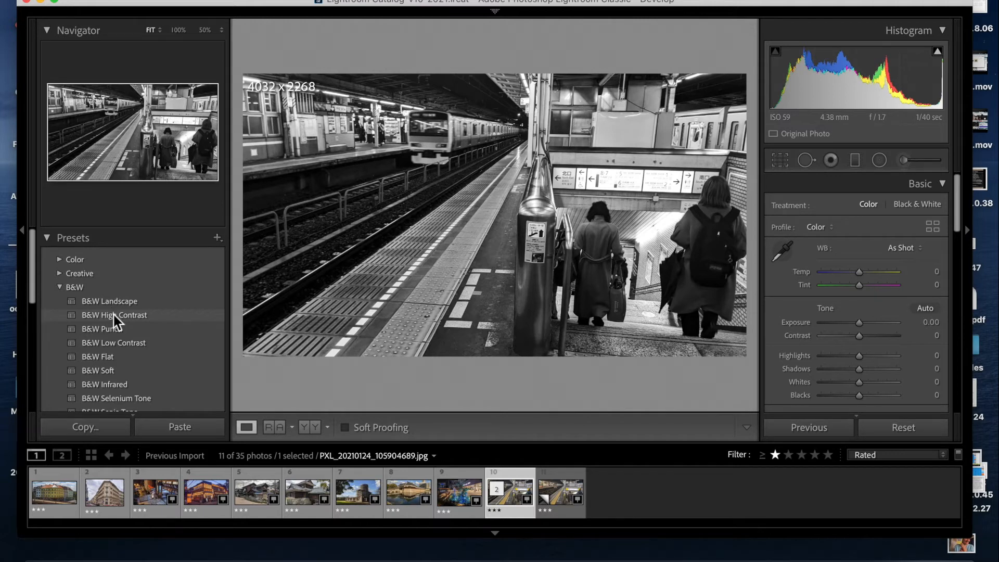
click(114, 314)
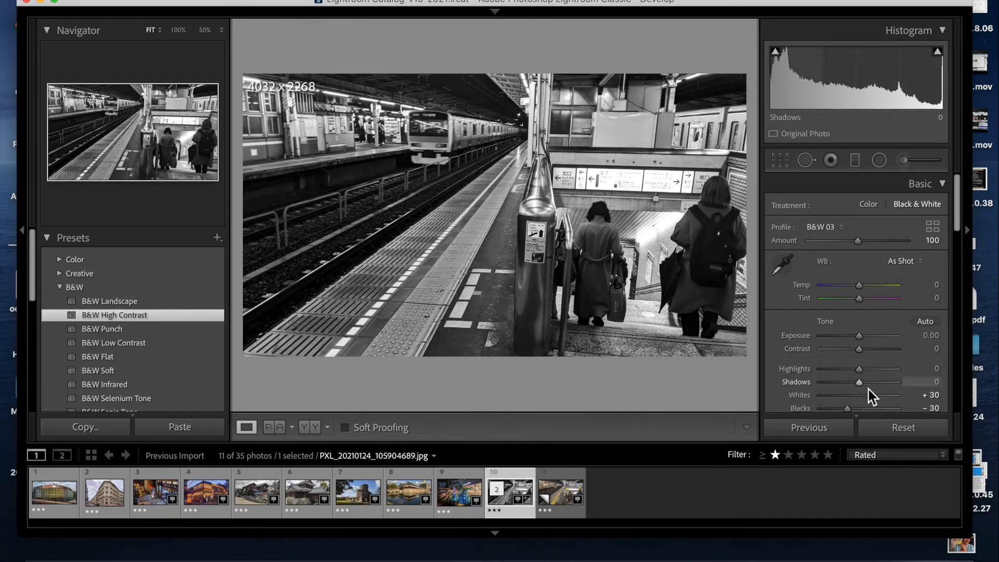
- Set Shadows to +100, Highlights to +41 and Blacks to -28 on the black-and-white version
scroll(876, 395, down, 4)
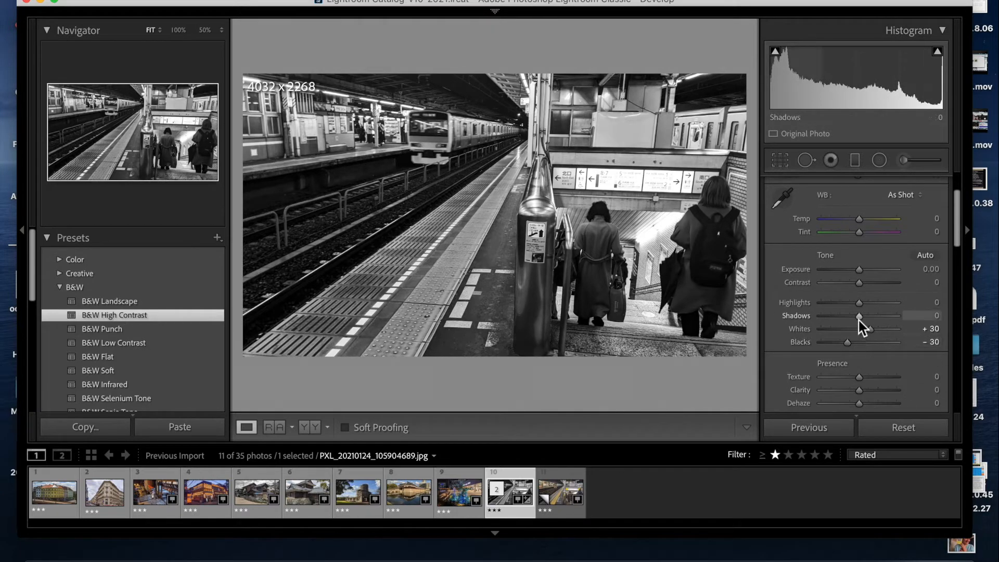
drag(859, 319, 902, 314)
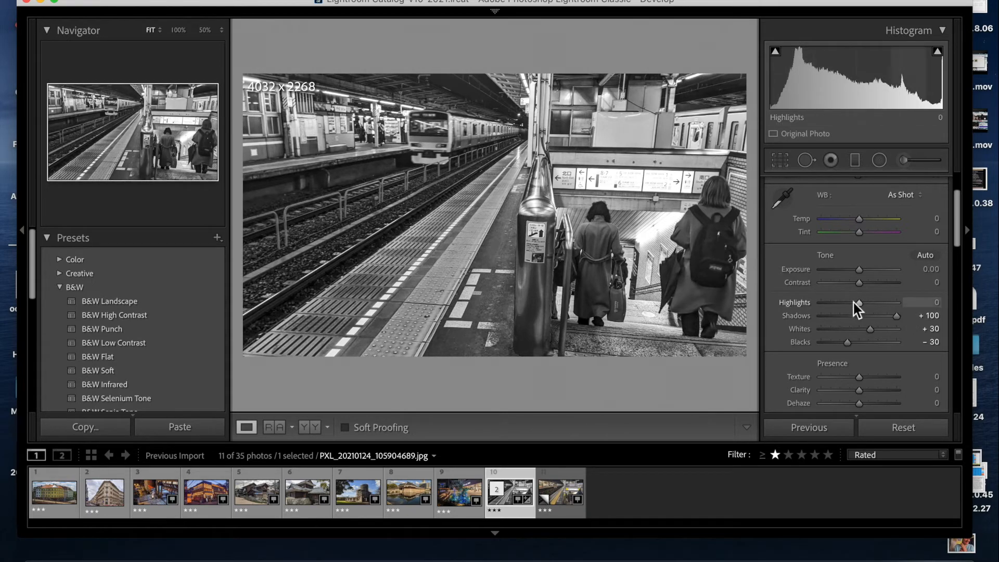
mouse_move(860, 304)
mouse_down()
mouse_move(886, 304)
mouse_move(874, 303)
mouse_up()
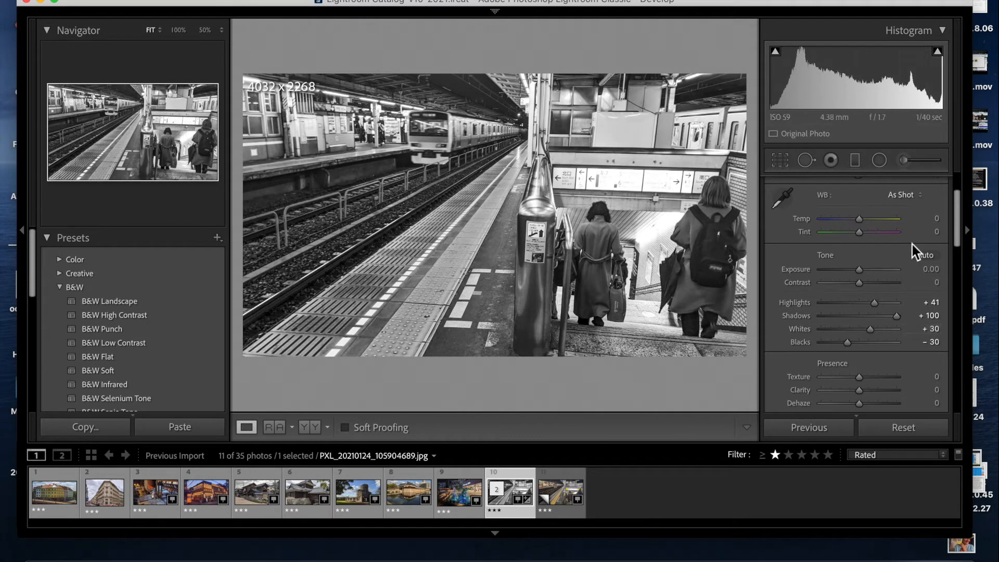
drag(844, 341, 850, 342)
- Create another virtual copy of the photo and apply the B&W Punch preset to it
click(255, 0)
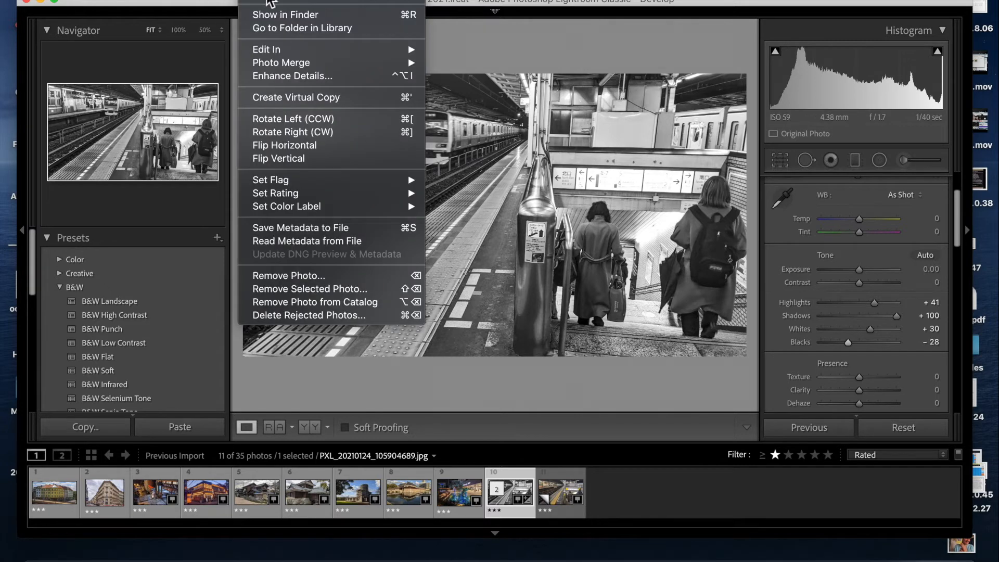
click(318, 98)
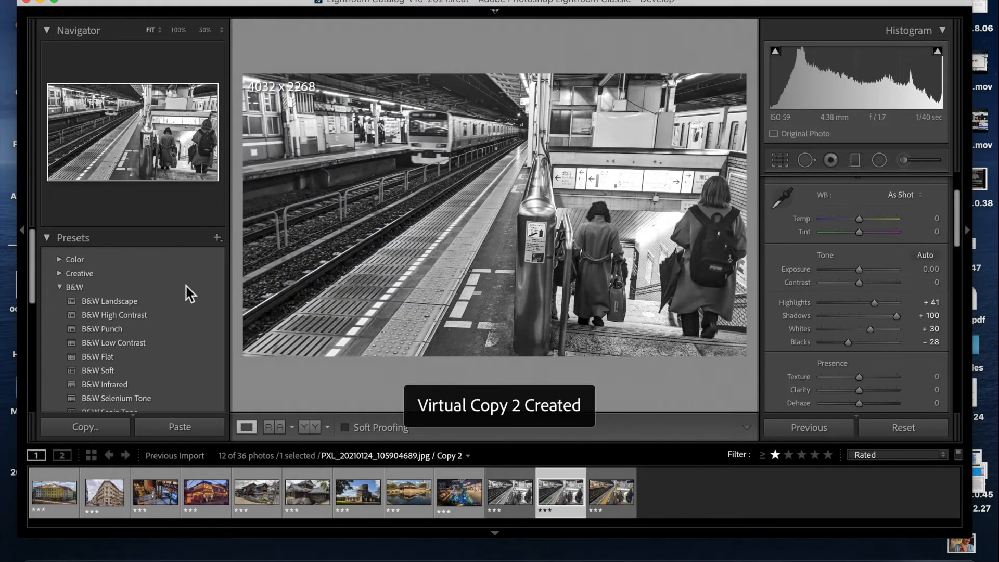
click(119, 317)
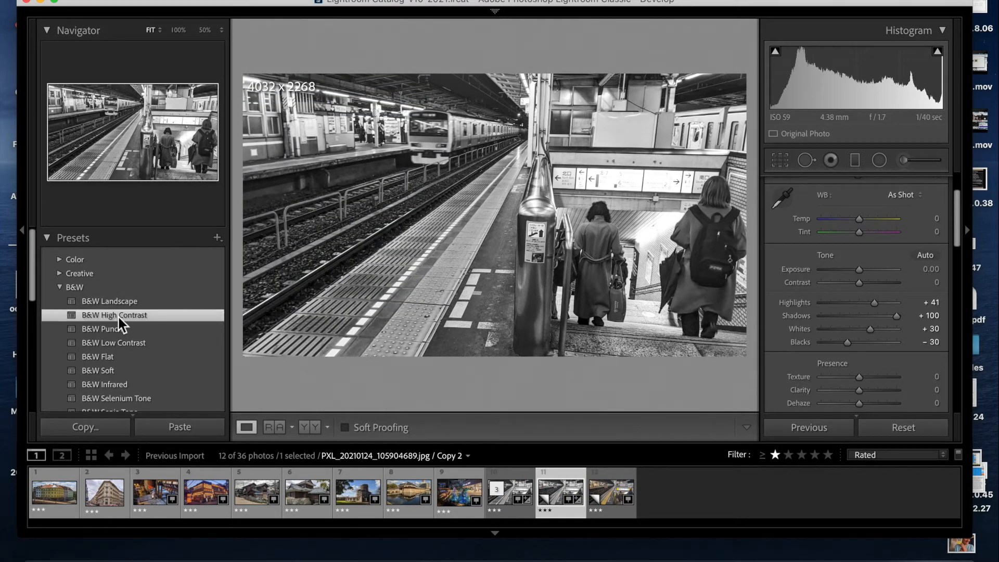
click(111, 333)
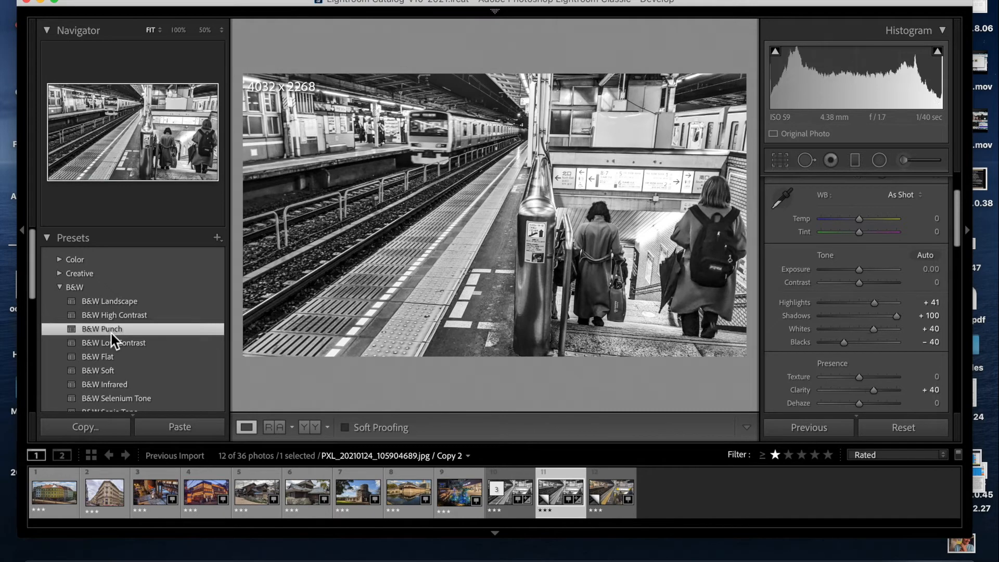
- Compare the Punch copy against the earlier black-and-white version by switching between them in the filmstrip
click(523, 498)
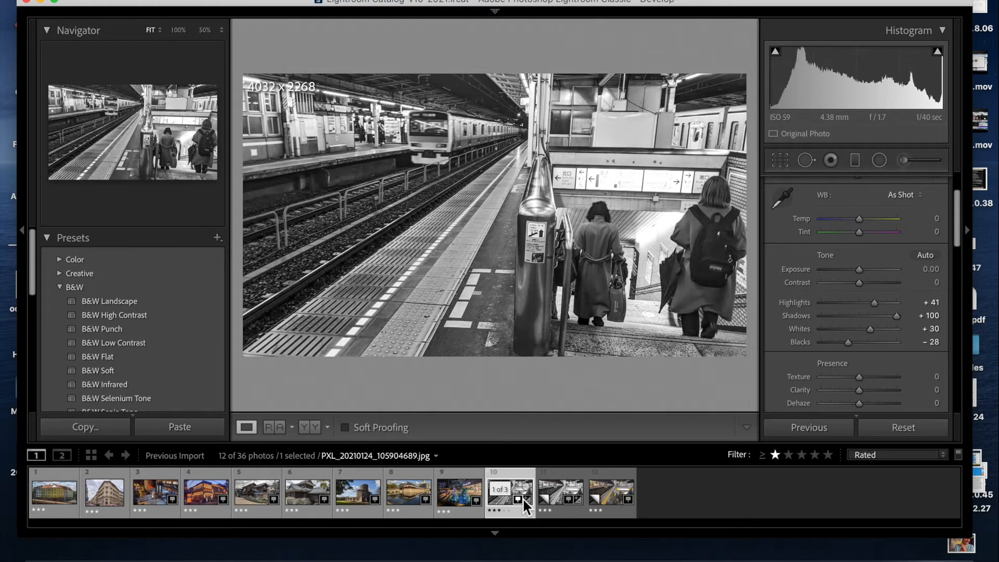
key(Right)
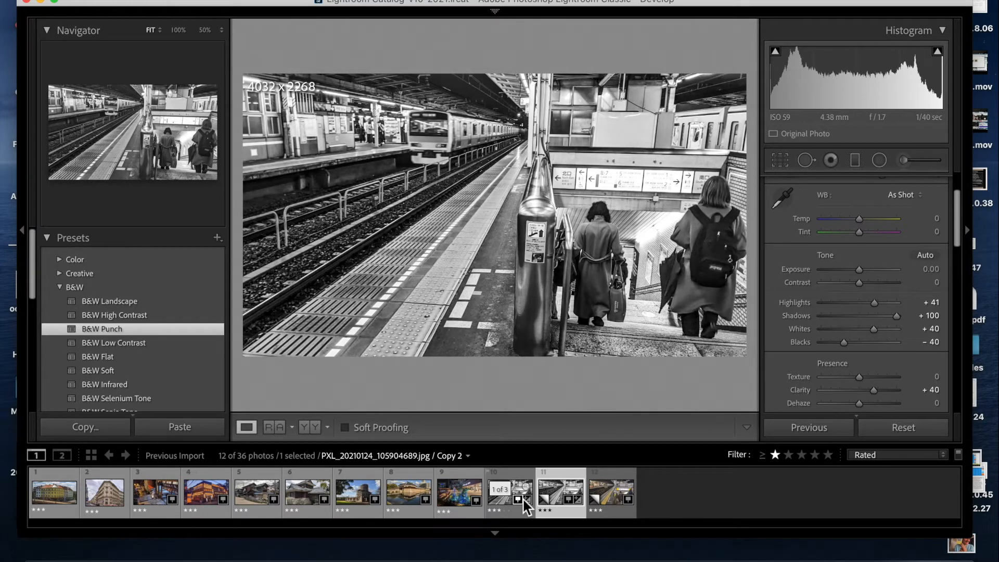
key(Left)
key(Right)
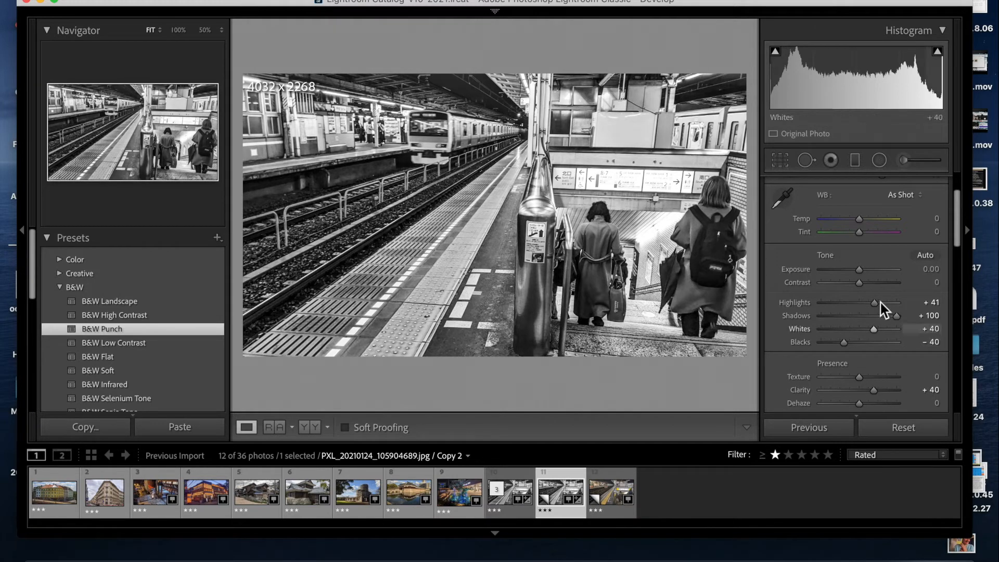
- Set the Punch copy's Exposure to +0.05
drag(859, 270, 849, 272)
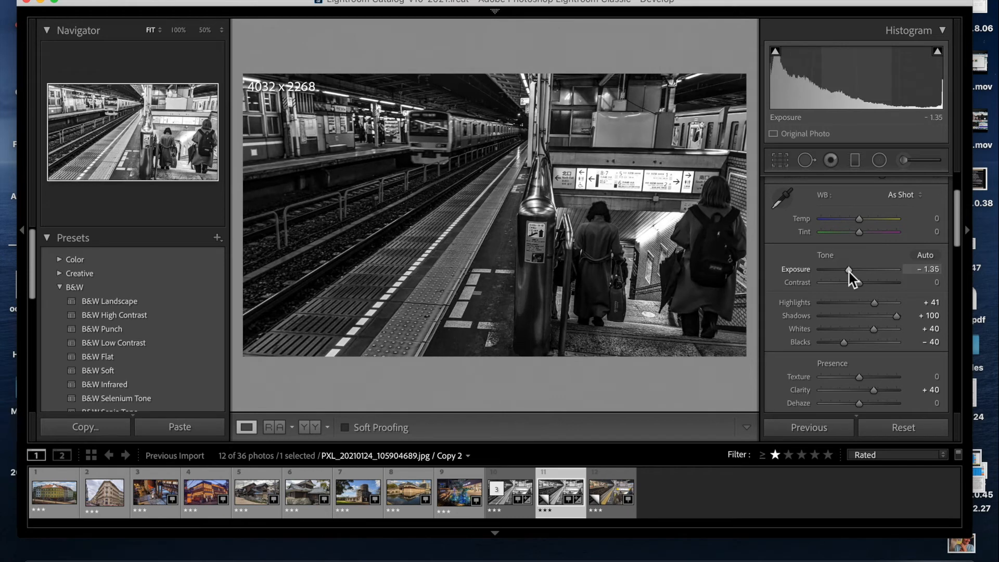
drag(848, 273, 848, 273)
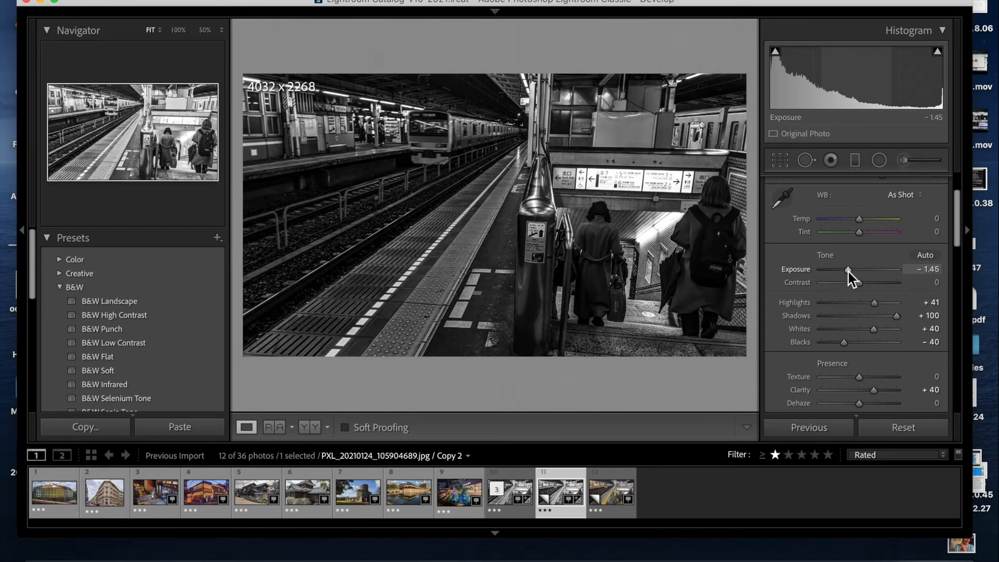
drag(848, 271, 859, 274)
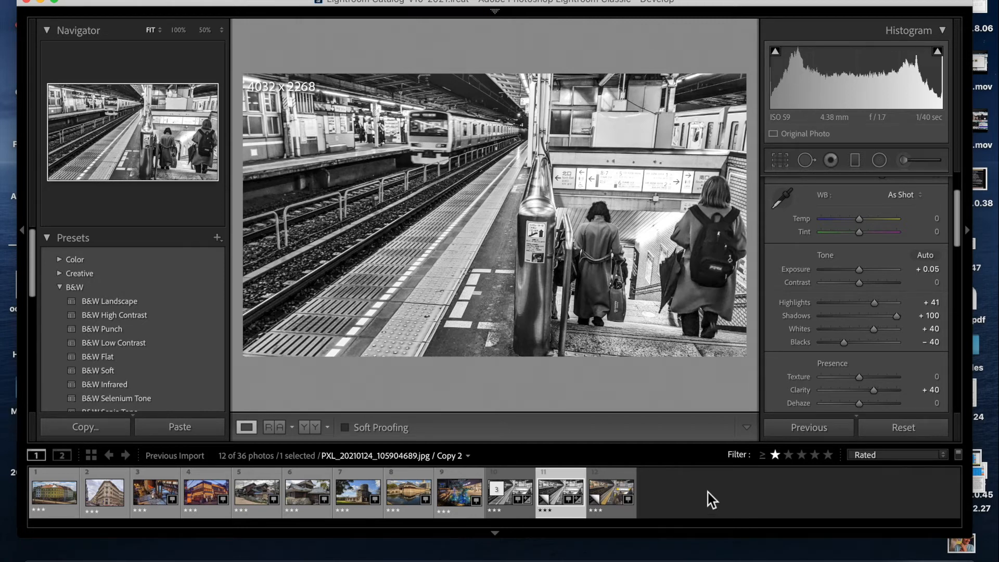
- Set the Punch copy's Clarity to +71 and Blacks to +6
scroll(885, 327, down, 3)
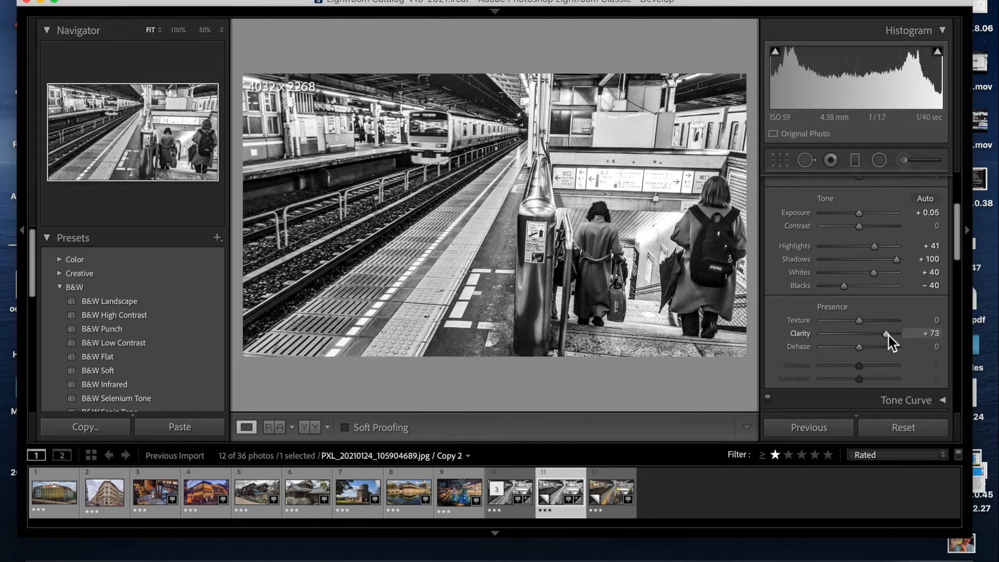
drag(888, 336, 834, 333)
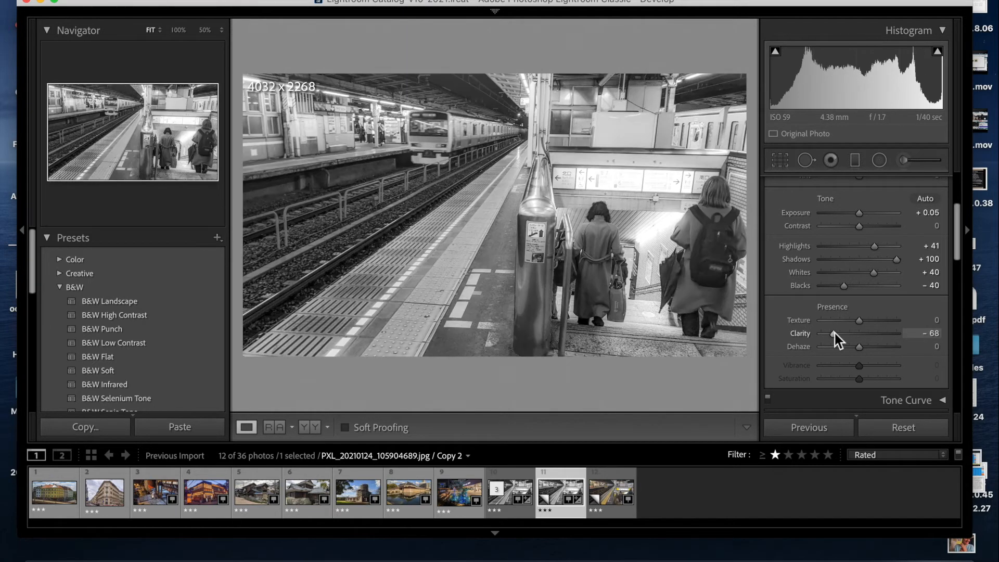
click(879, 334)
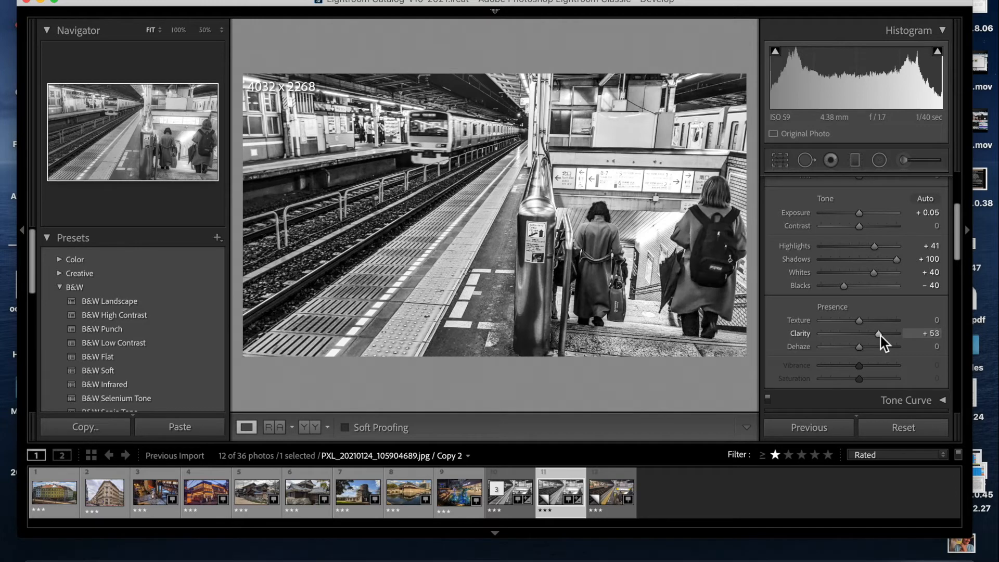
drag(882, 337, 887, 337)
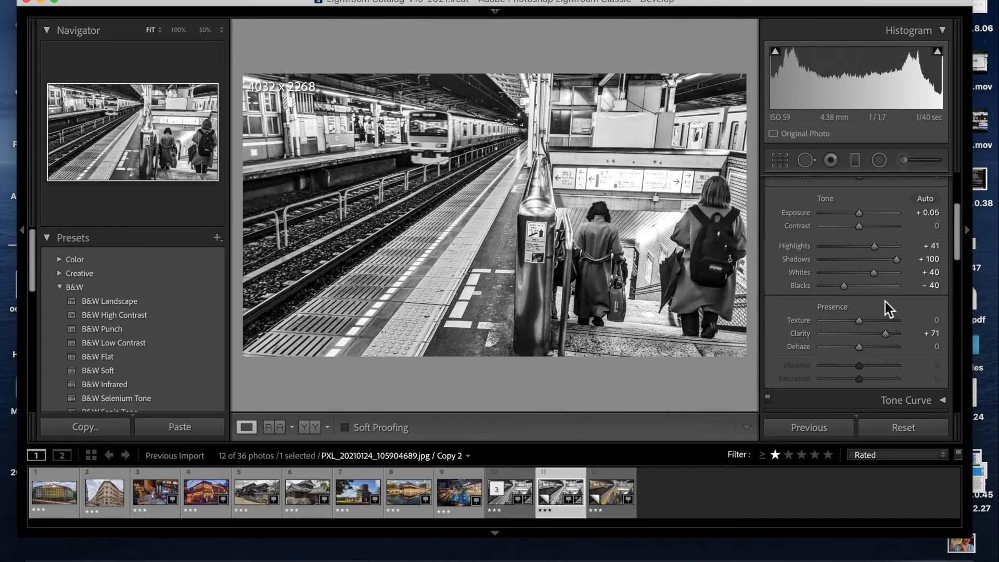
drag(845, 288, 862, 289)
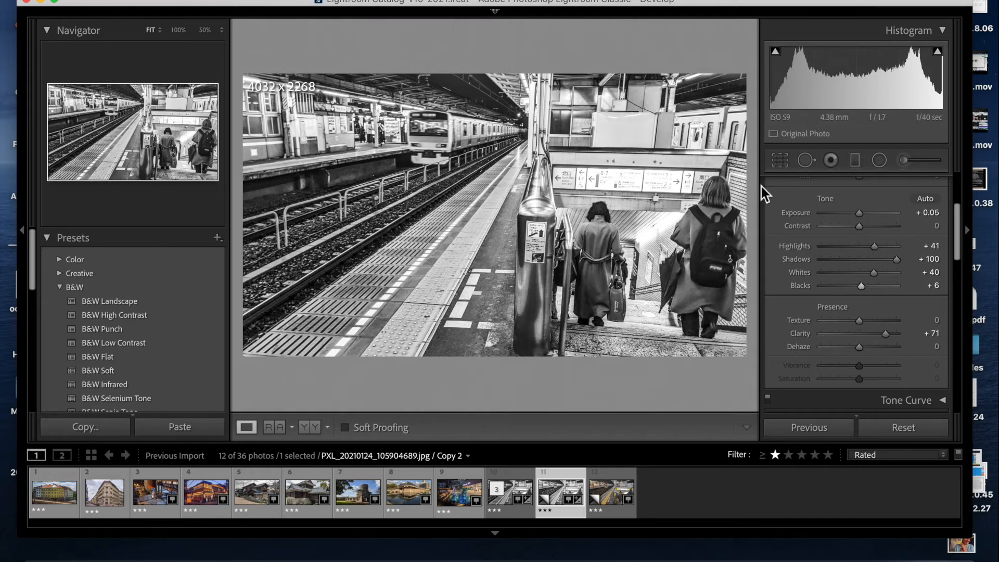
- Straighten the Punch copy of the station photo with the Crop & Straighten tool to an angle of about -2.26, then apply the crop
click(779, 161)
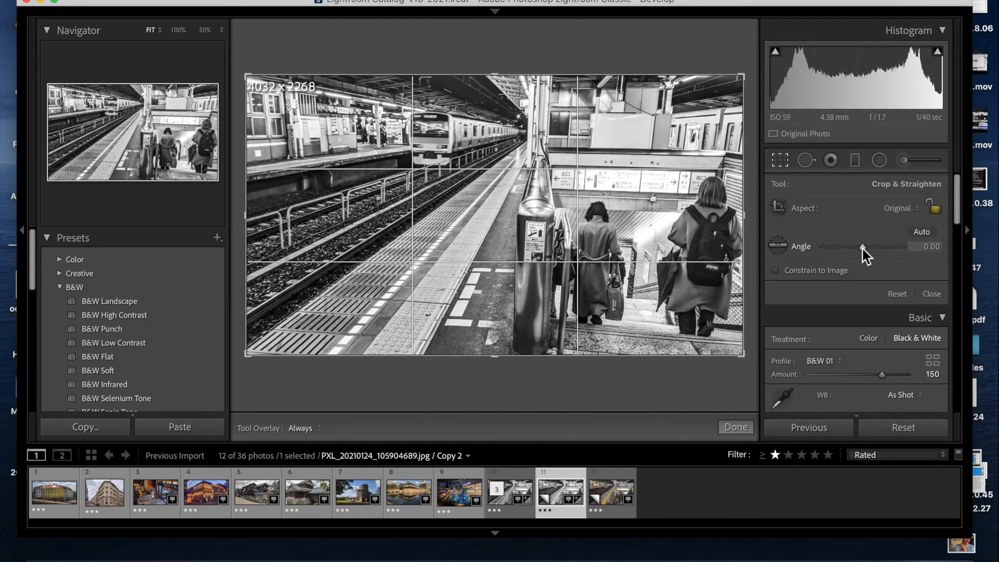
drag(864, 248, 863, 245)
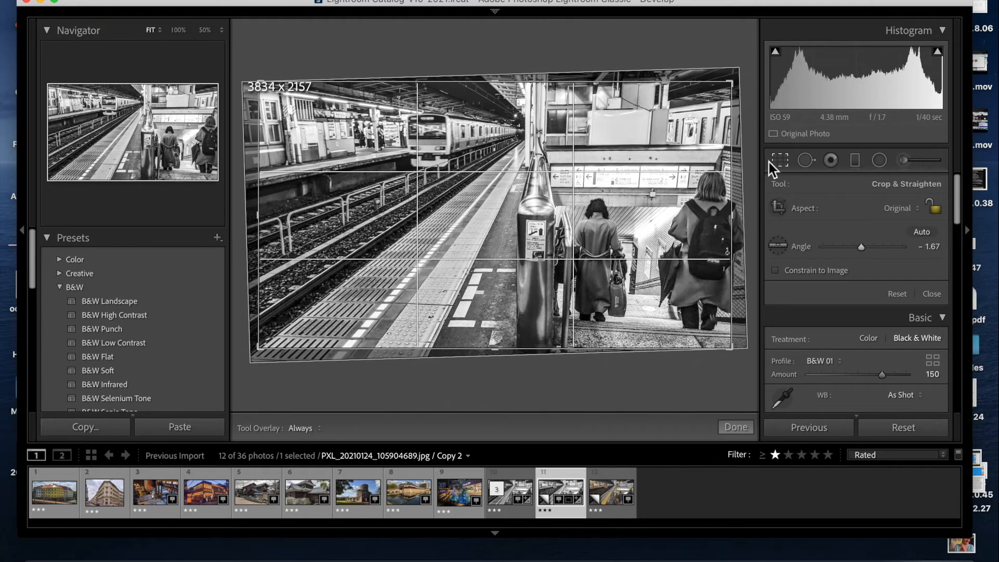
drag(748, 163, 747, 162)
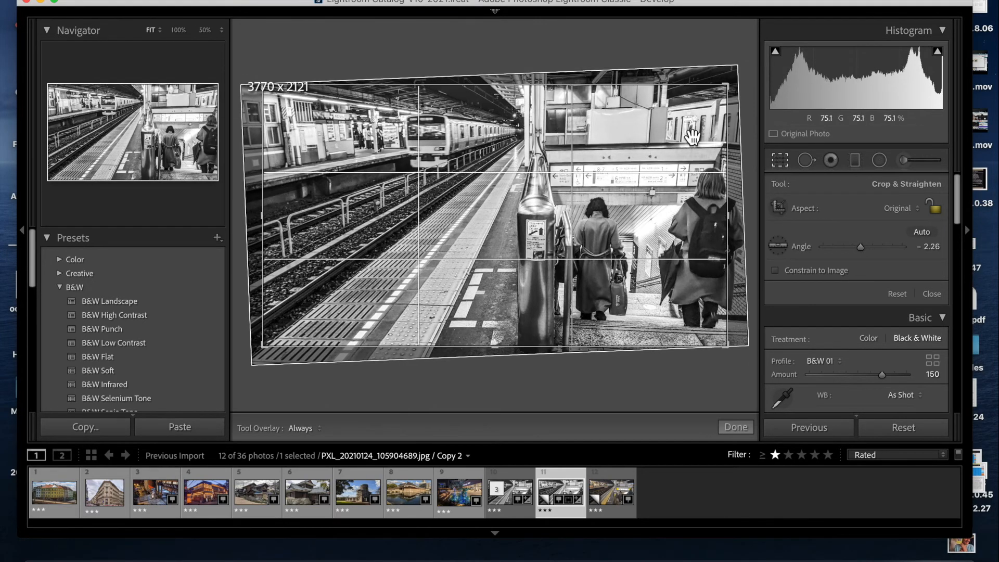
click(785, 161)
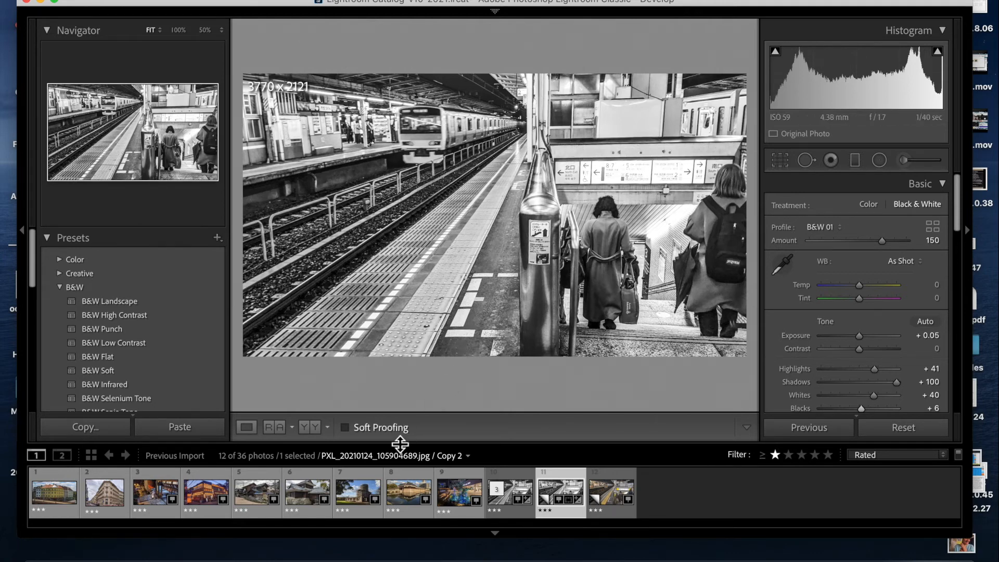
- Apply the B&W Punch preset to the old houses photo and set Highlights to -41, Shadows to +83, Whites to +37
click(460, 496)
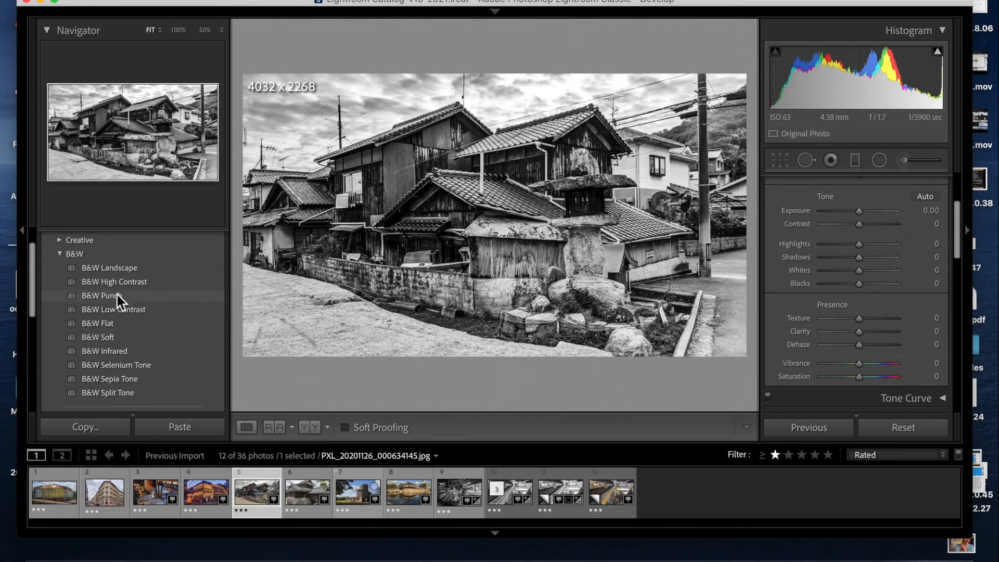
click(118, 296)
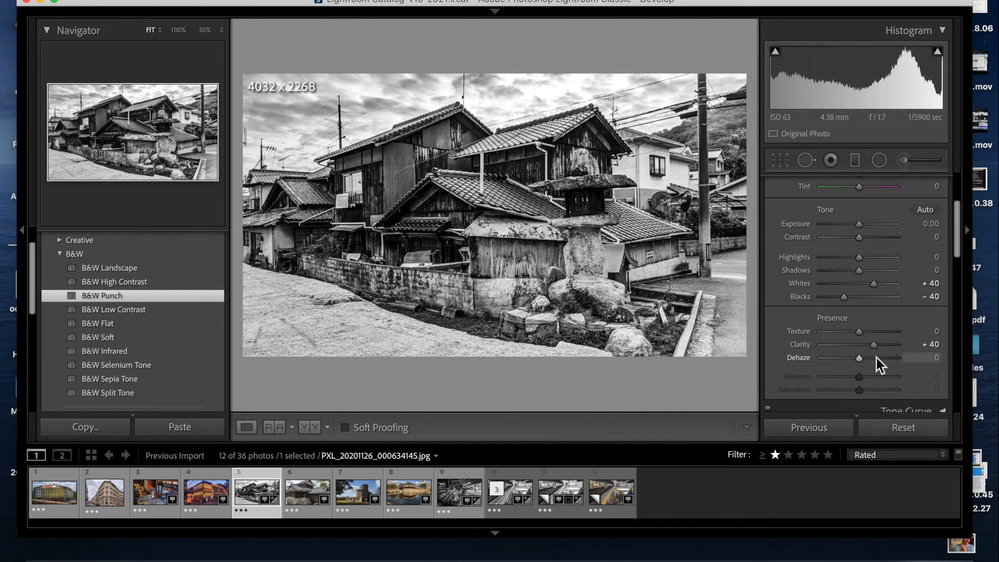
drag(881, 270, 849, 263)
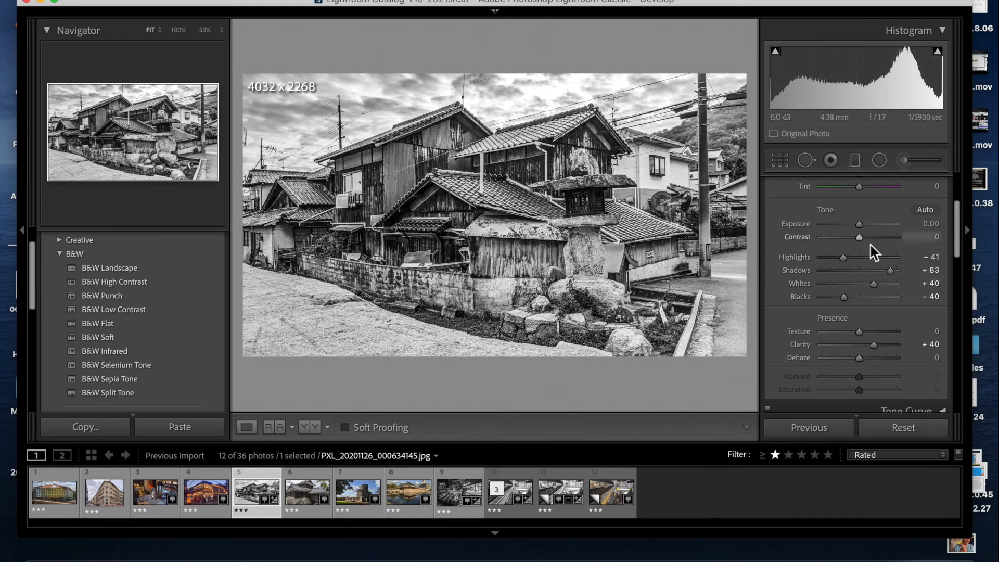
mouse_move(874, 284)
mouse_down()
mouse_move(883, 284)
mouse_move(874, 284)
mouse_up()
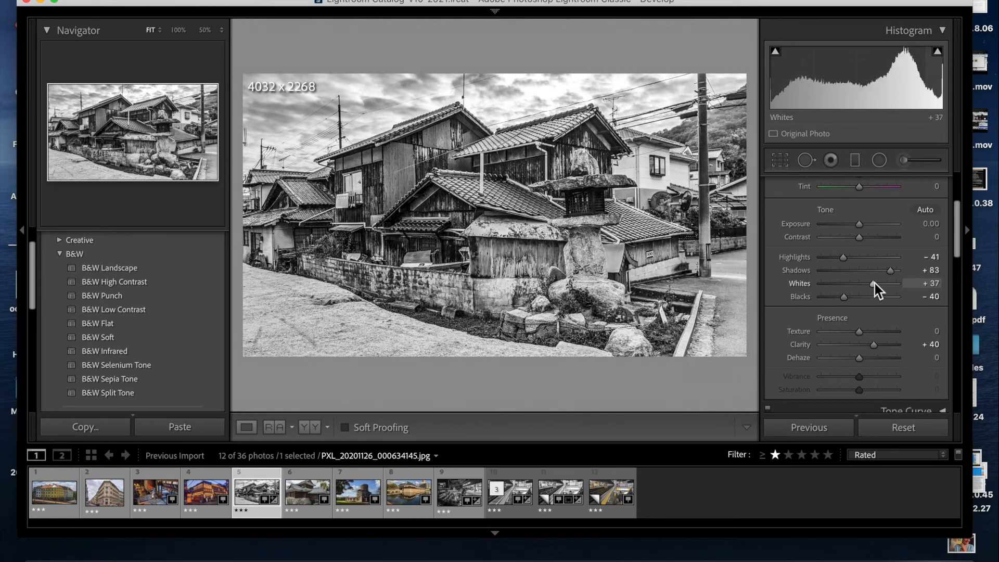
- Straighten the houses photo with the Crop & Straighten tool to an angle of about 0.40 and apply the crop
click(780, 160)
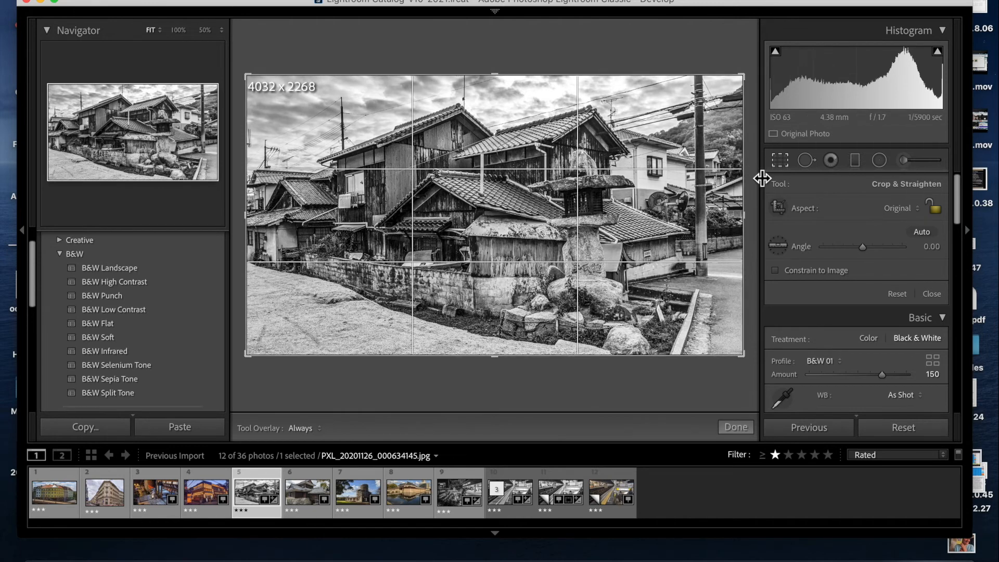
drag(753, 181, 754, 184)
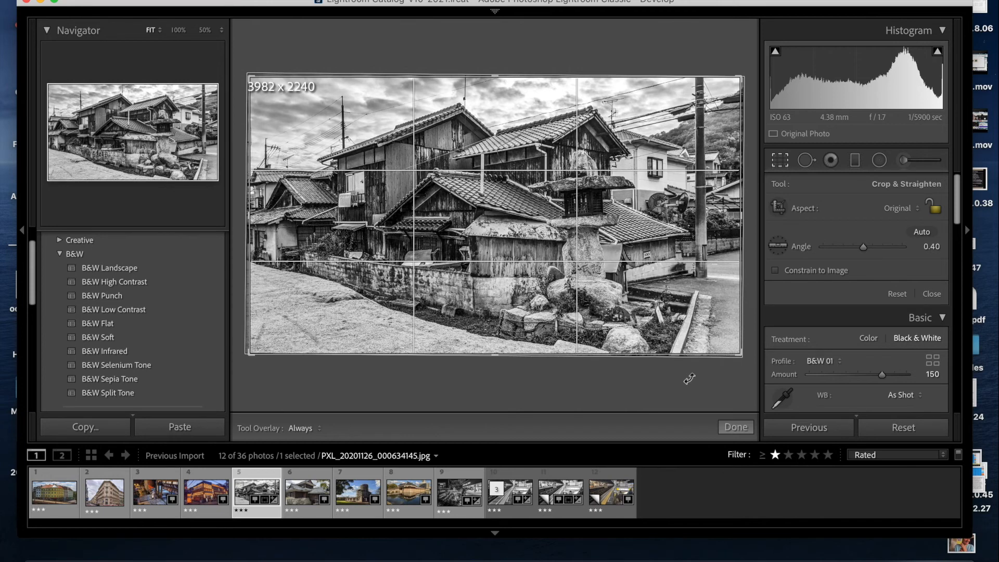
click(744, 430)
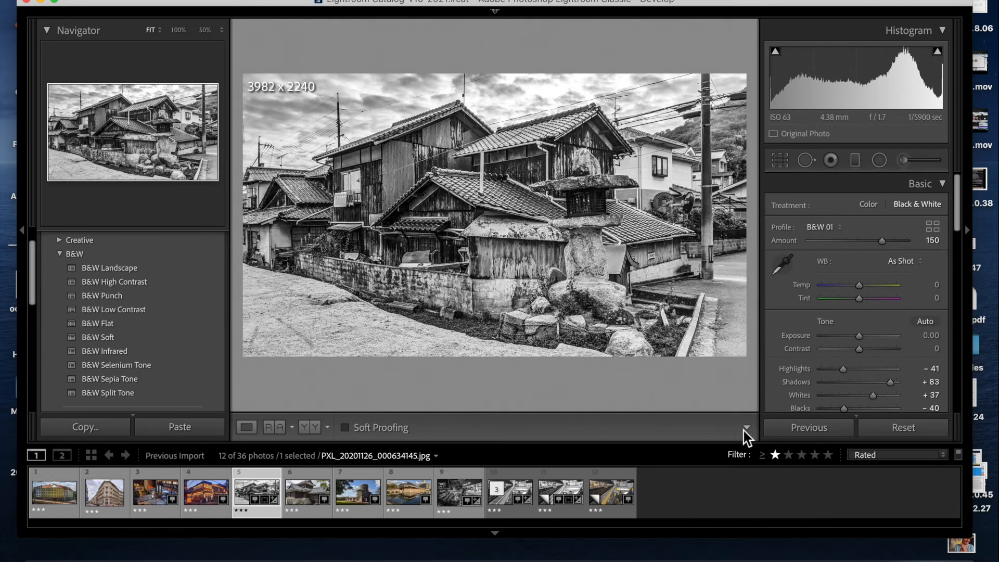
- Select the three edited photos and open Export, saving them to the Desktop in a subfolder named Edited Perspective
super+click(453, 493)
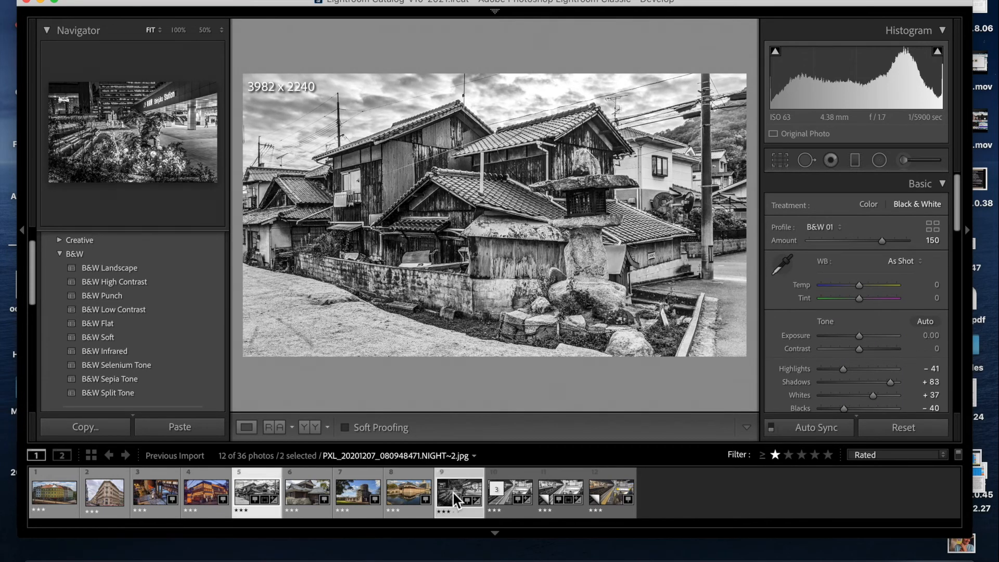
super+click(570, 509)
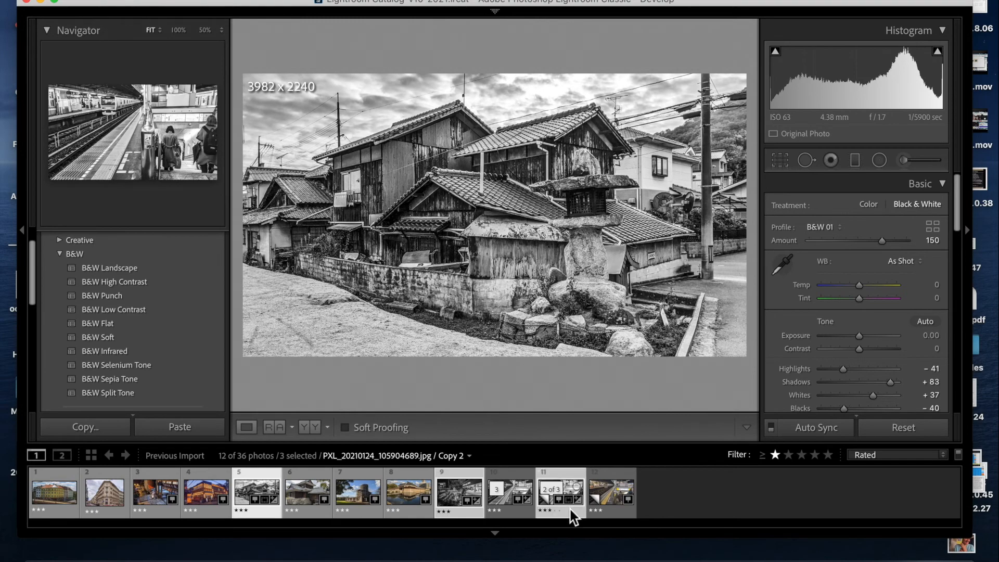
click(145, 0)
click(145, 0)
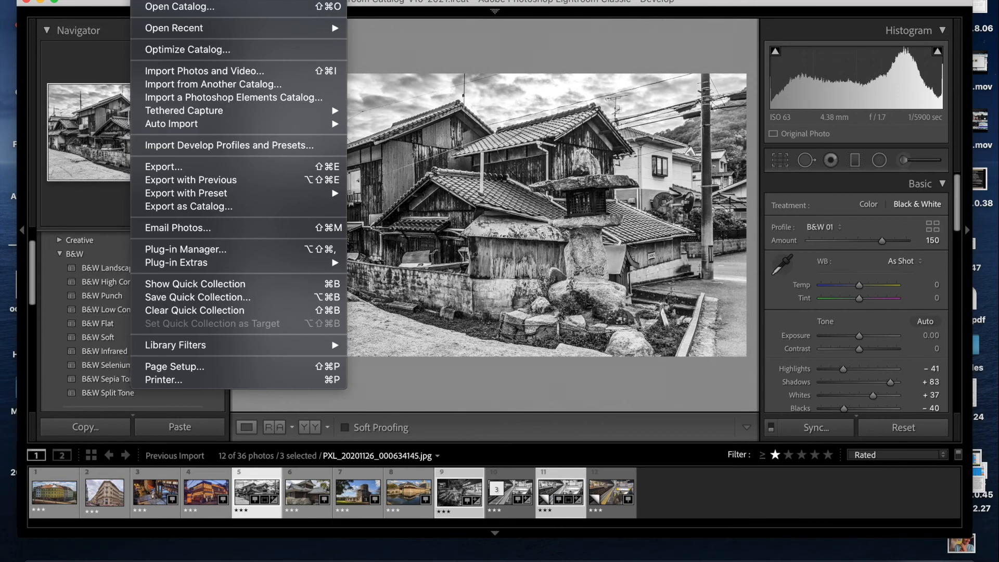
click(189, 164)
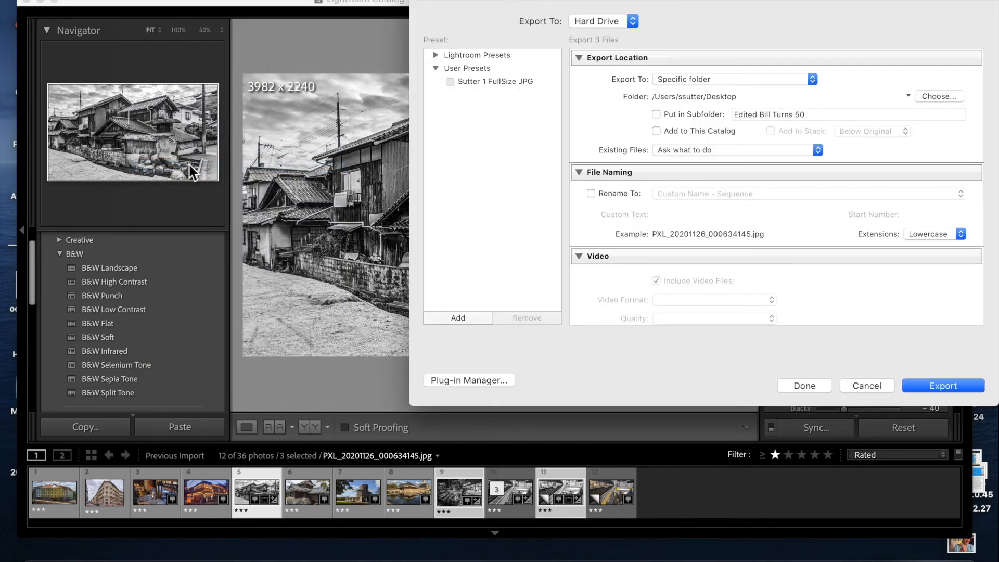
click(694, 116)
click(818, 119)
text(E)
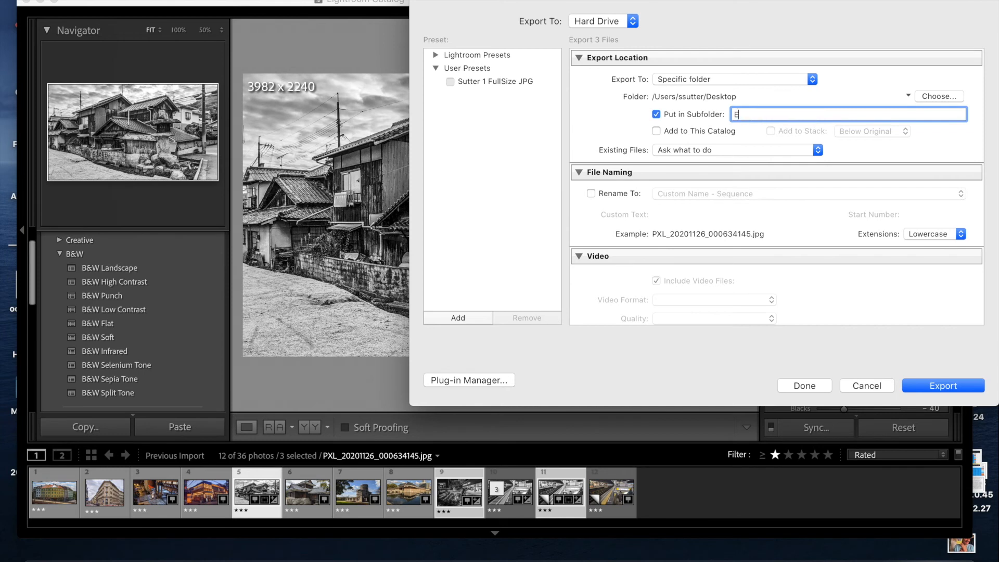
text(dited Perspective)
- Enable renaming with a custom name sequence of the photographer's surname followed by _Perspective, and export the three photos
click(615, 193)
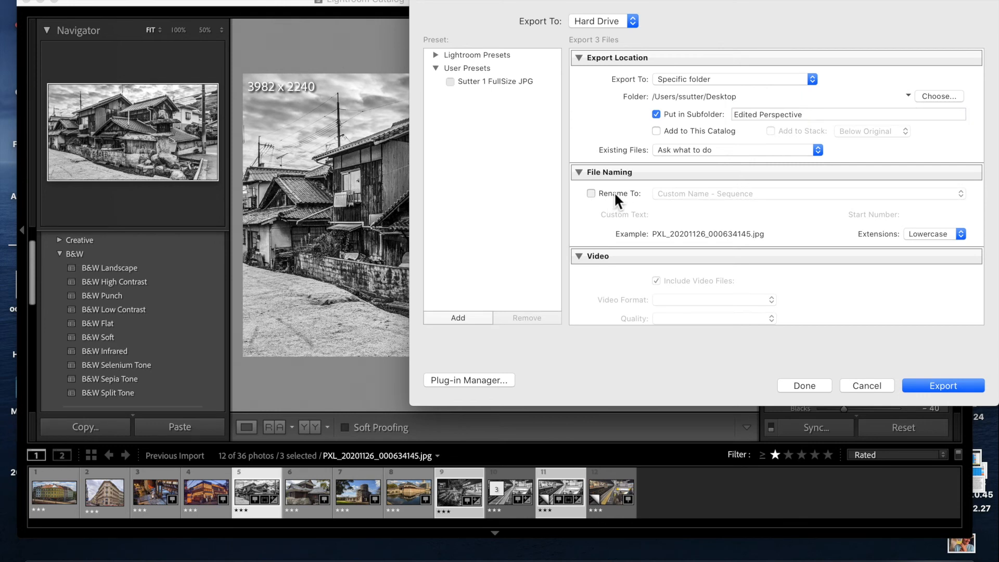
click(615, 193)
double_click(681, 215)
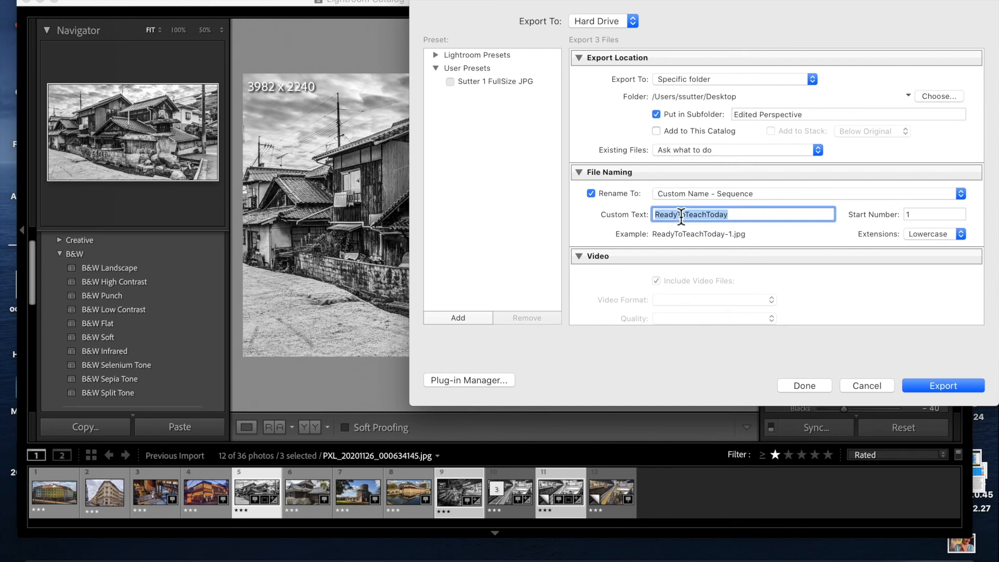
text(Sutte)
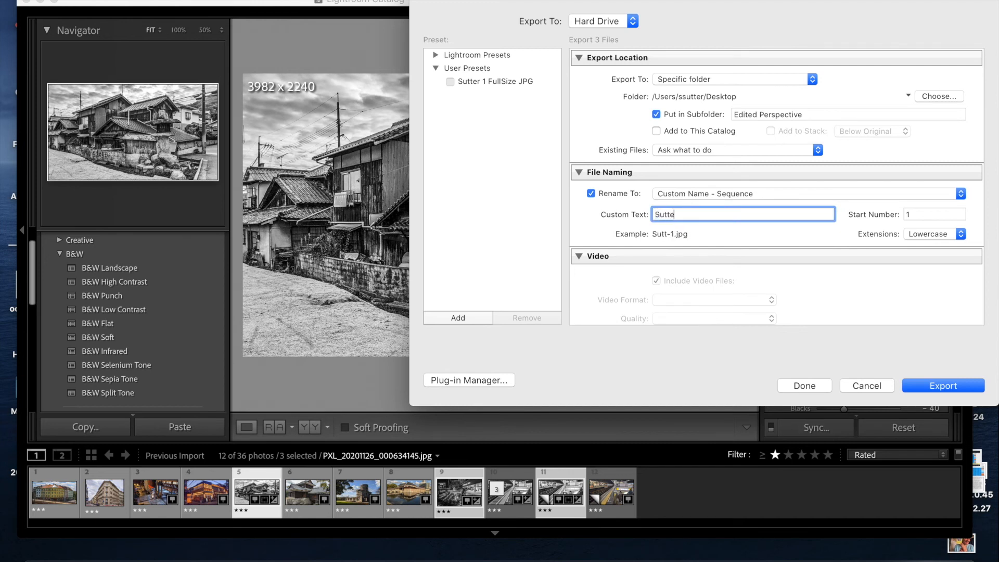
text(r_Perspective)
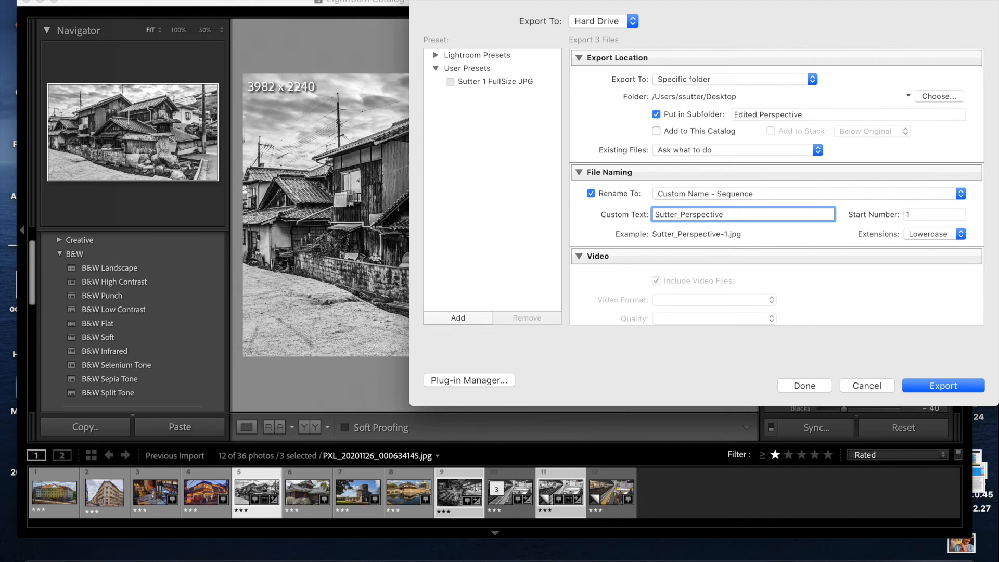
text(Reference)
click(941, 385)
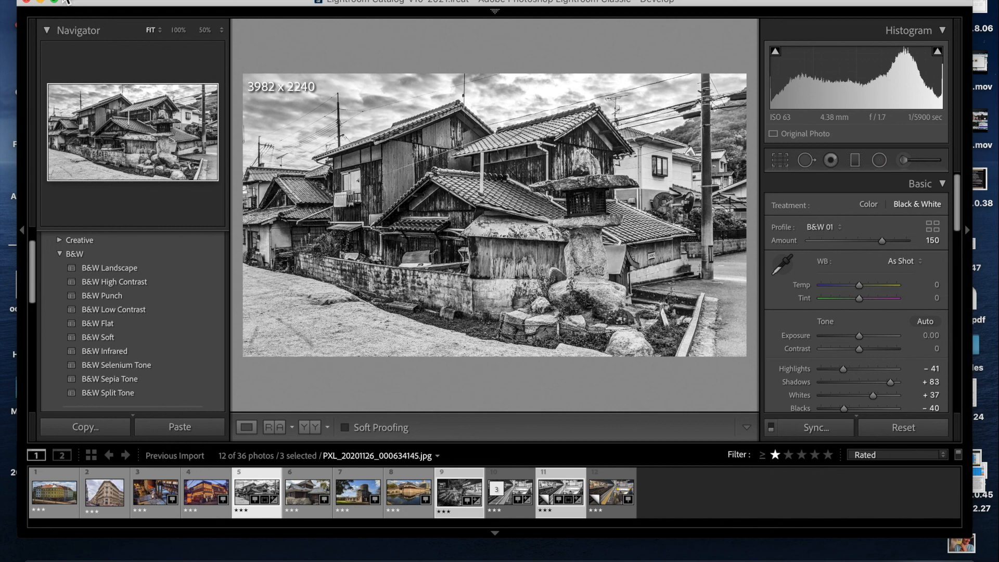
- Quit Lightroom Classic, confirming the quit and skipping the catalog backup this time
click(46, 1)
click(119, 145)
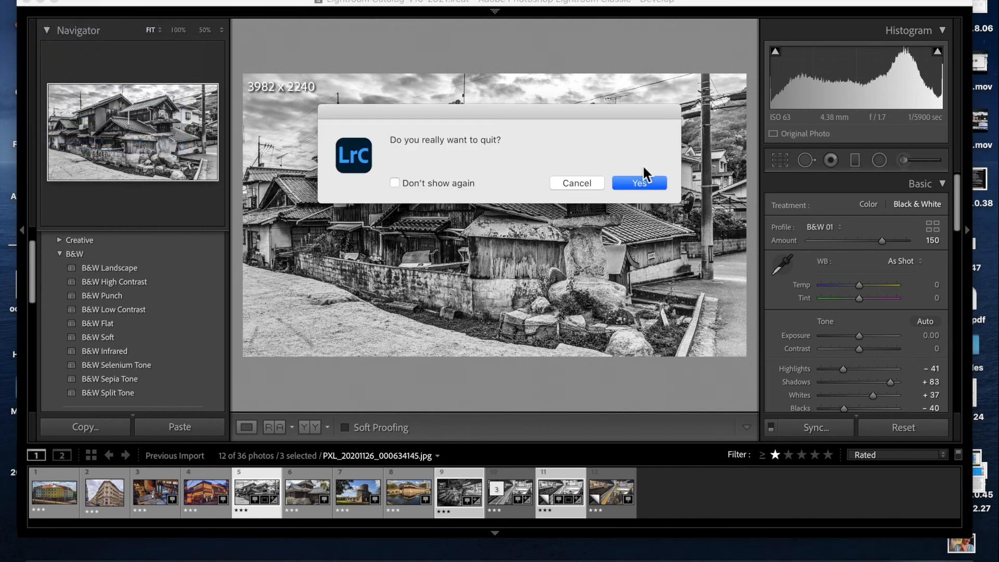
click(644, 182)
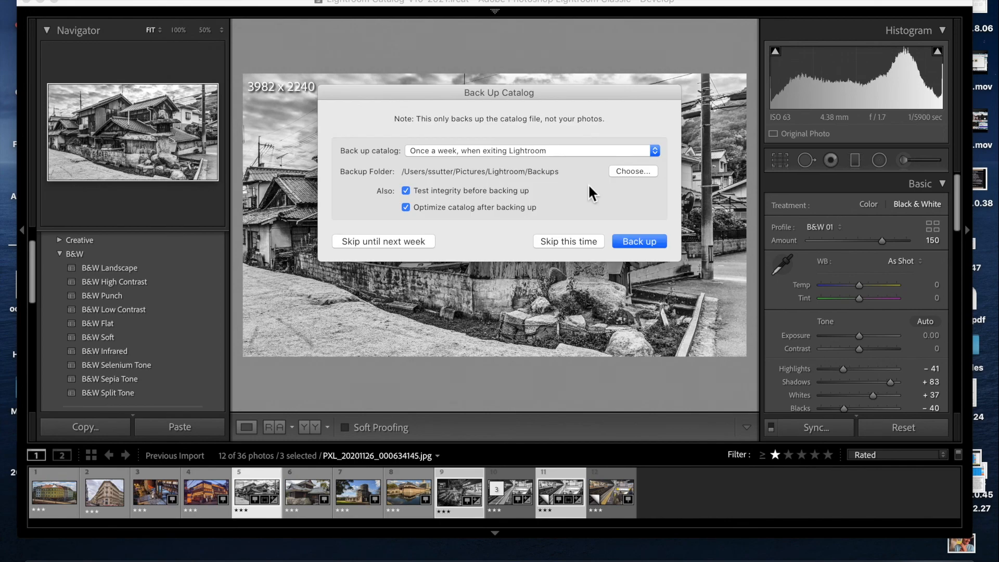
click(573, 240)
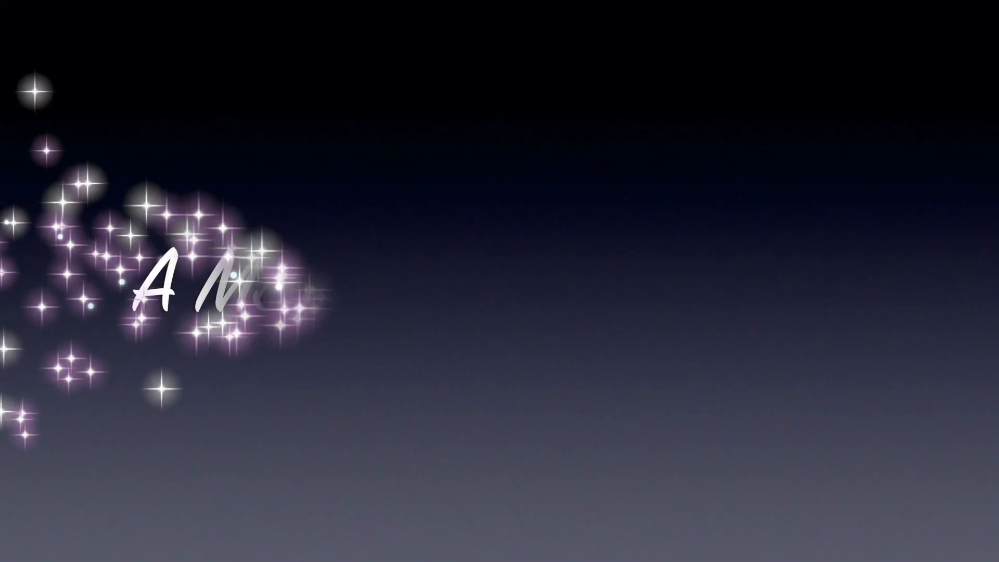